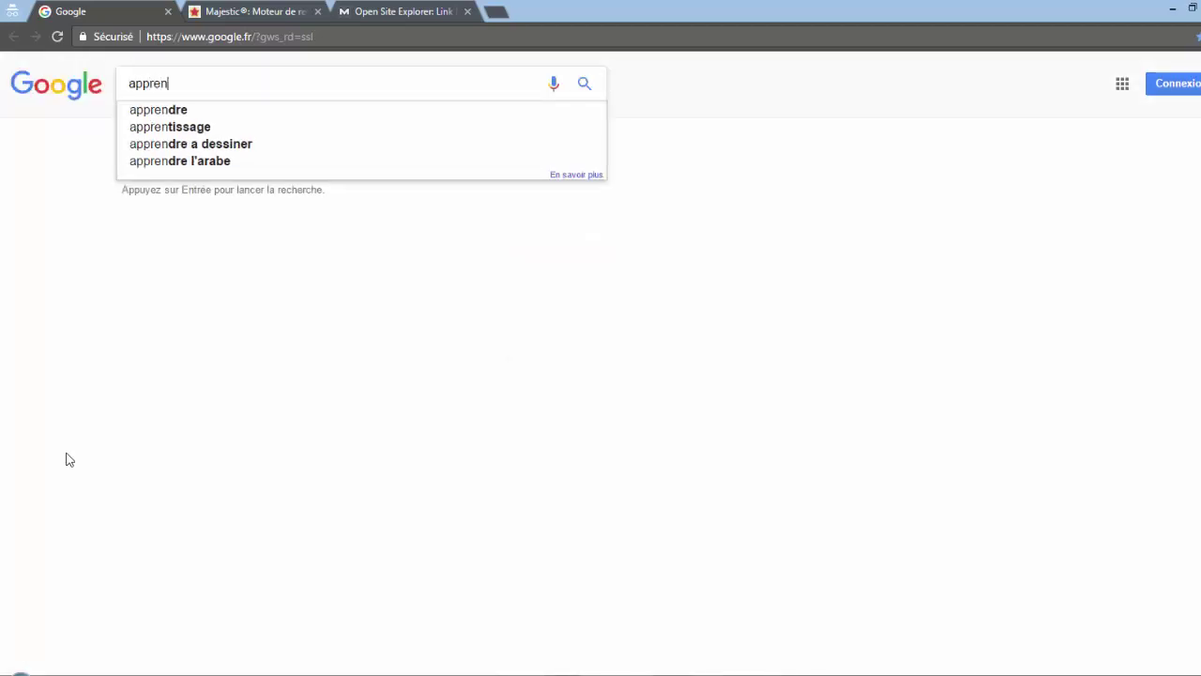
- Search Google for "apprendre l'anglais" and look over the first page of results
text(dre l'anglais)
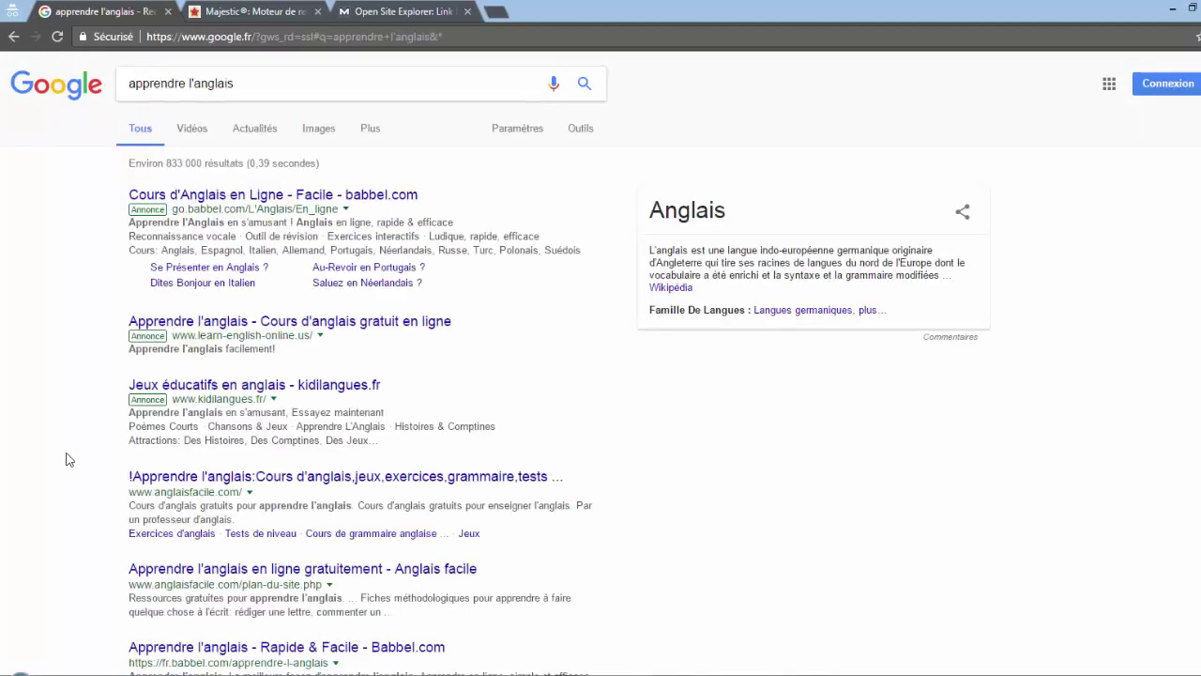
scroll(65, 459, down, 4)
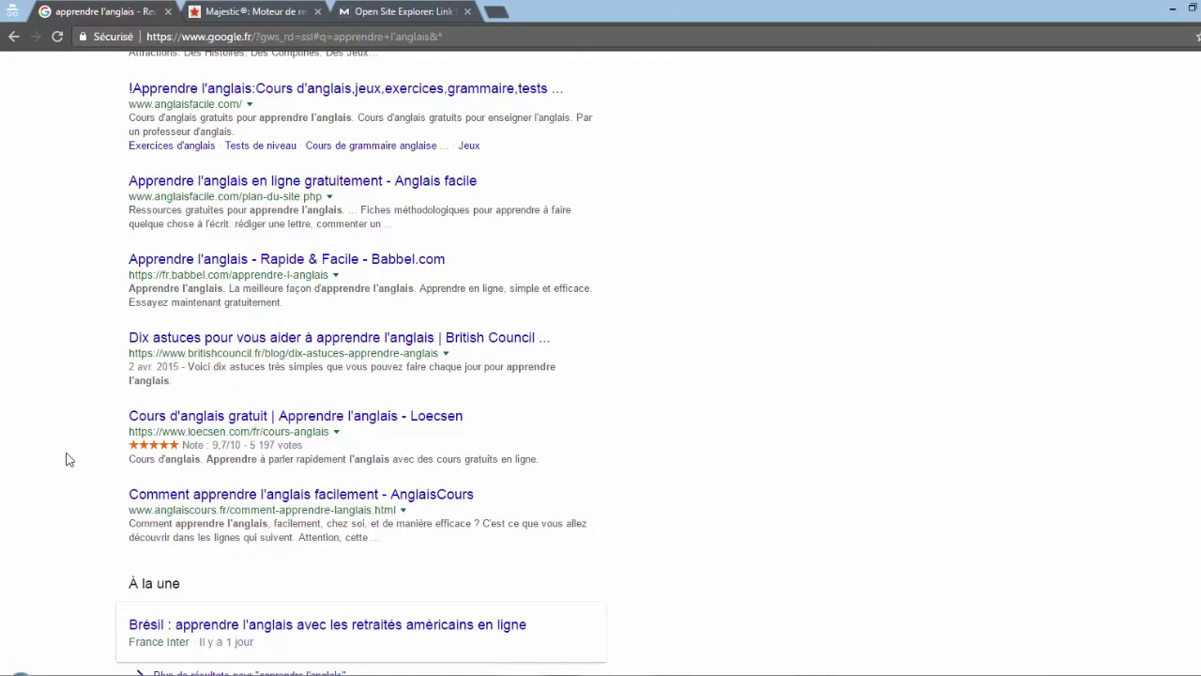
scroll(66, 459, up, 3)
scroll(66, 459, down, 3)
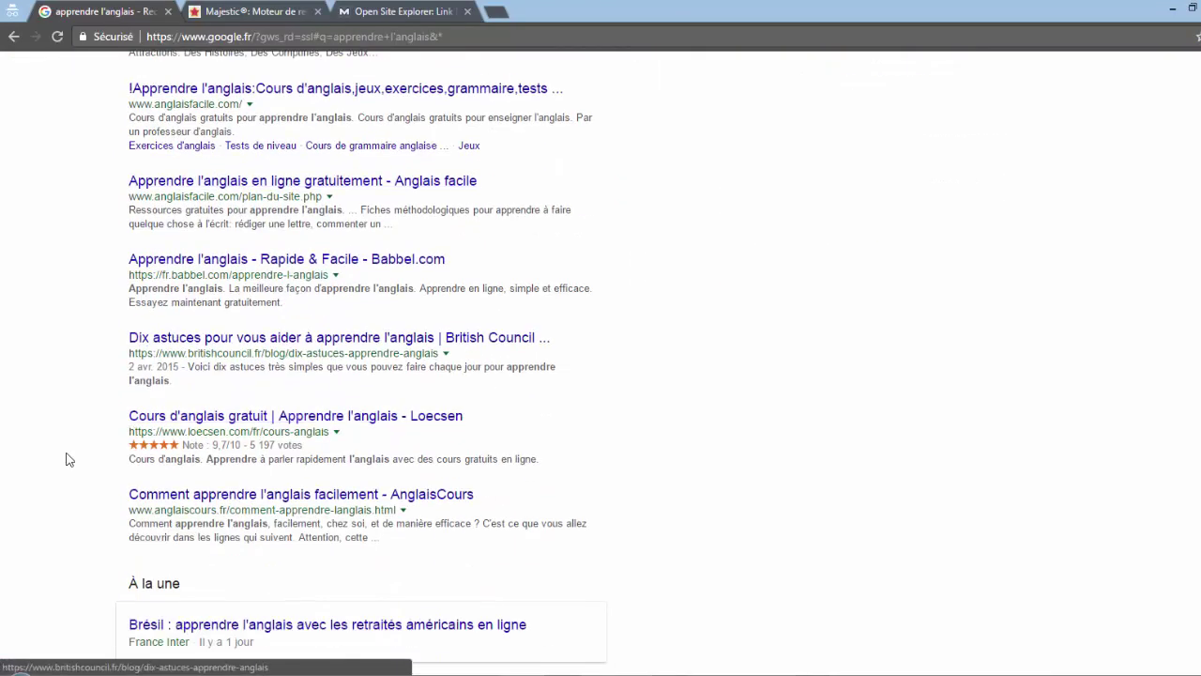
drag(162, 354, 262, 353)
key(ctrl+c)
right_click(256, 355)
click(282, 367)
key(ctrl+Tab)
key(ctrl+v)
key(Return)
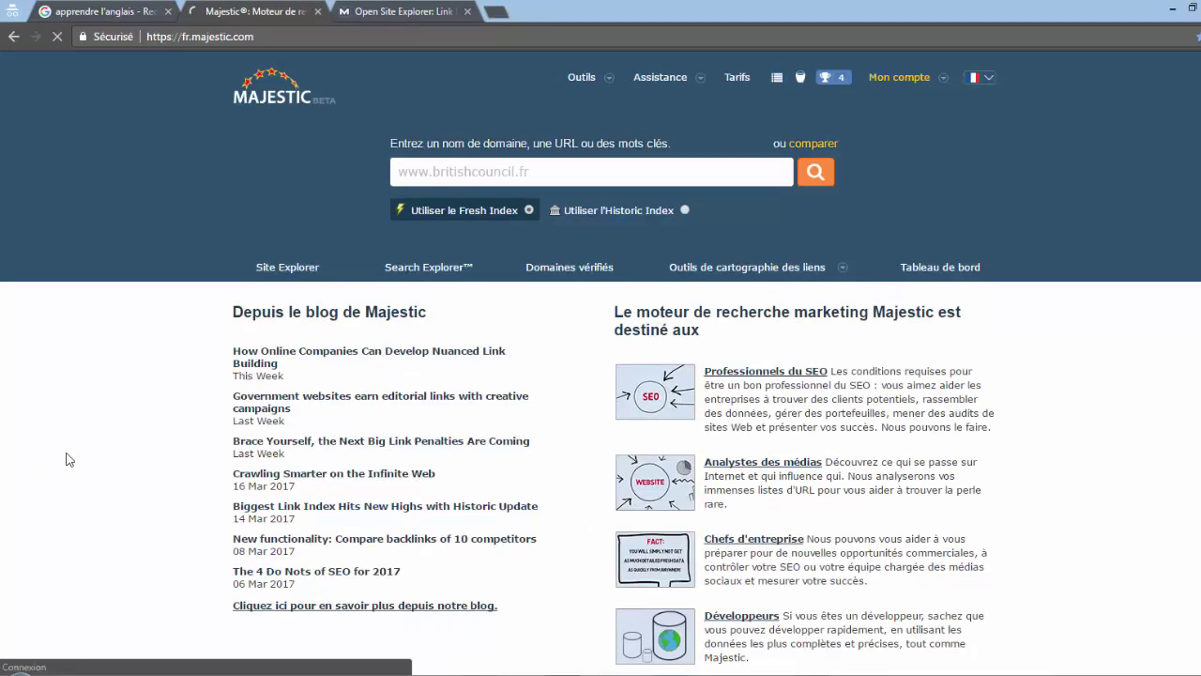
key(ctrl+Tab)
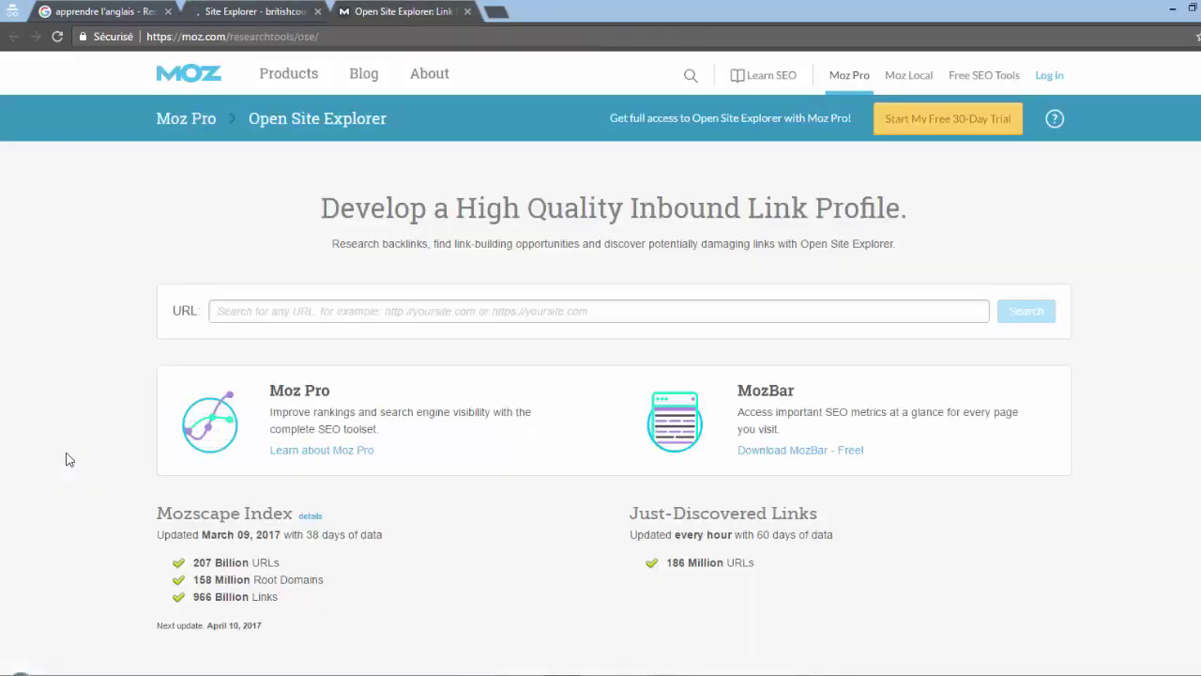
key(ctrl+v)
key(Return)
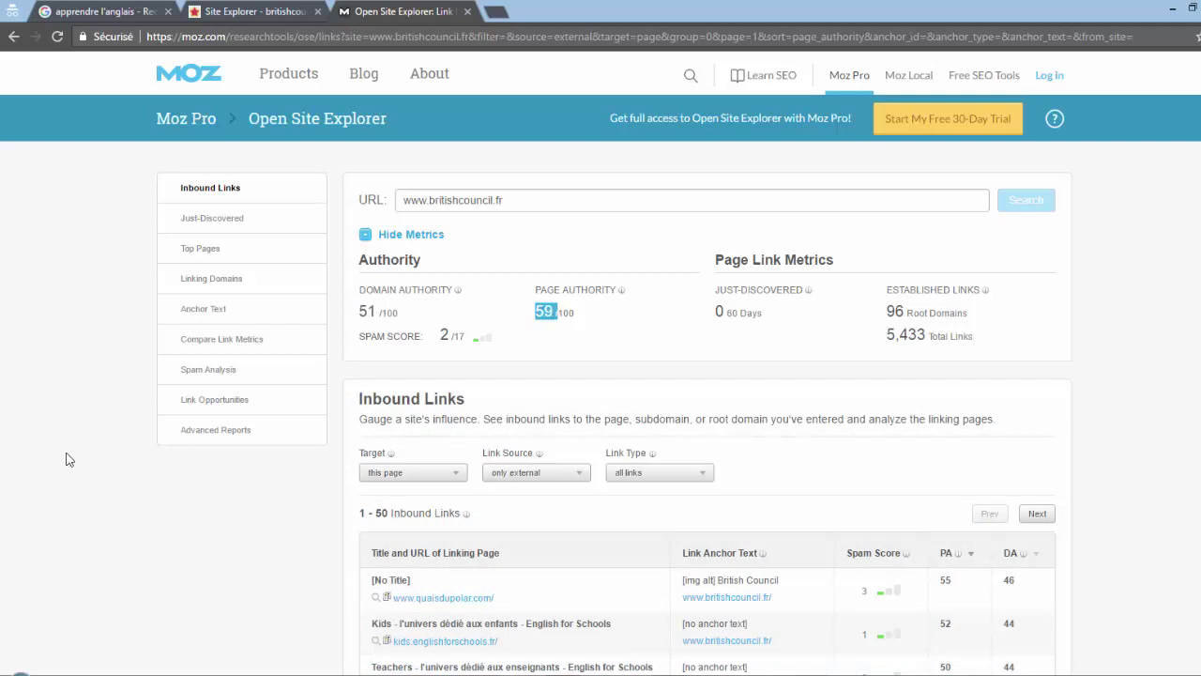
key(ctrl+shift+Tab)
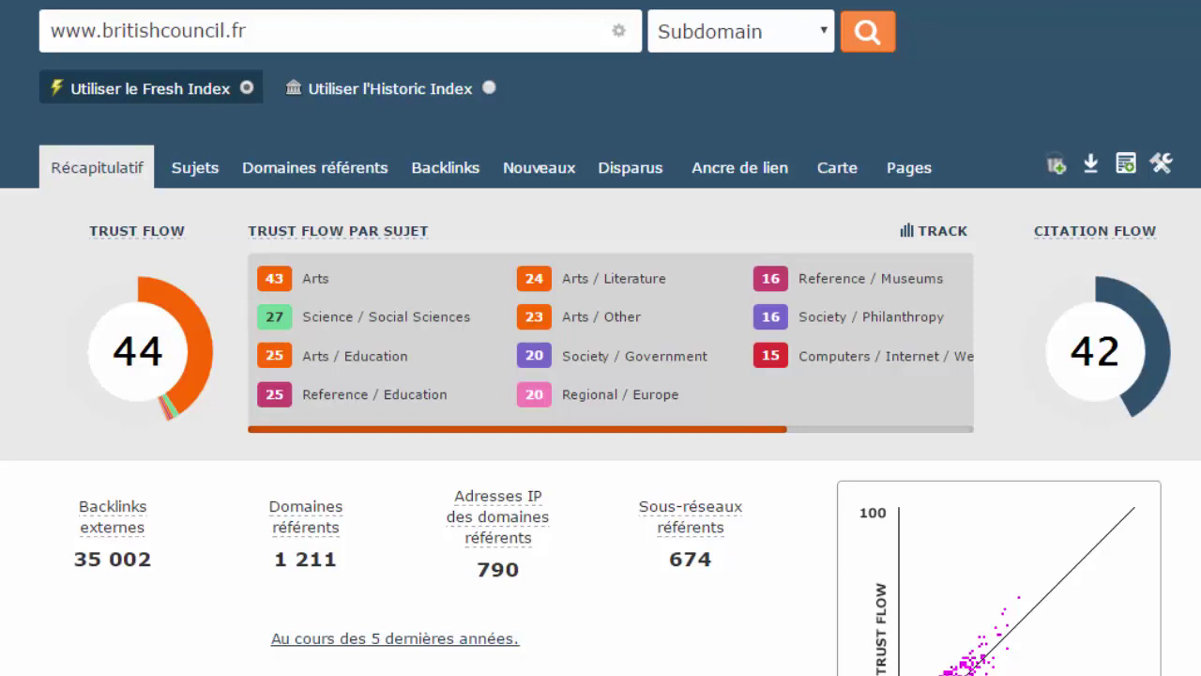
mouse_move(198, 340)
mouse_move(338, 231)
scroll(601, 338, down, 20)
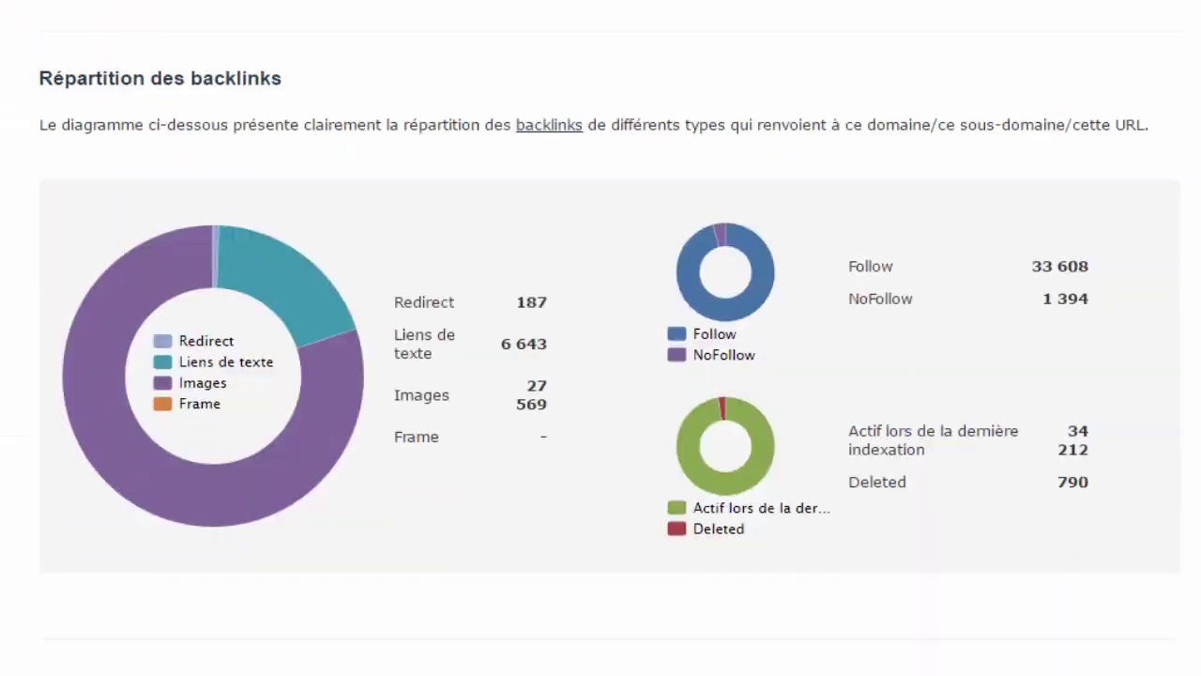
scroll(601, 338, up, 1)
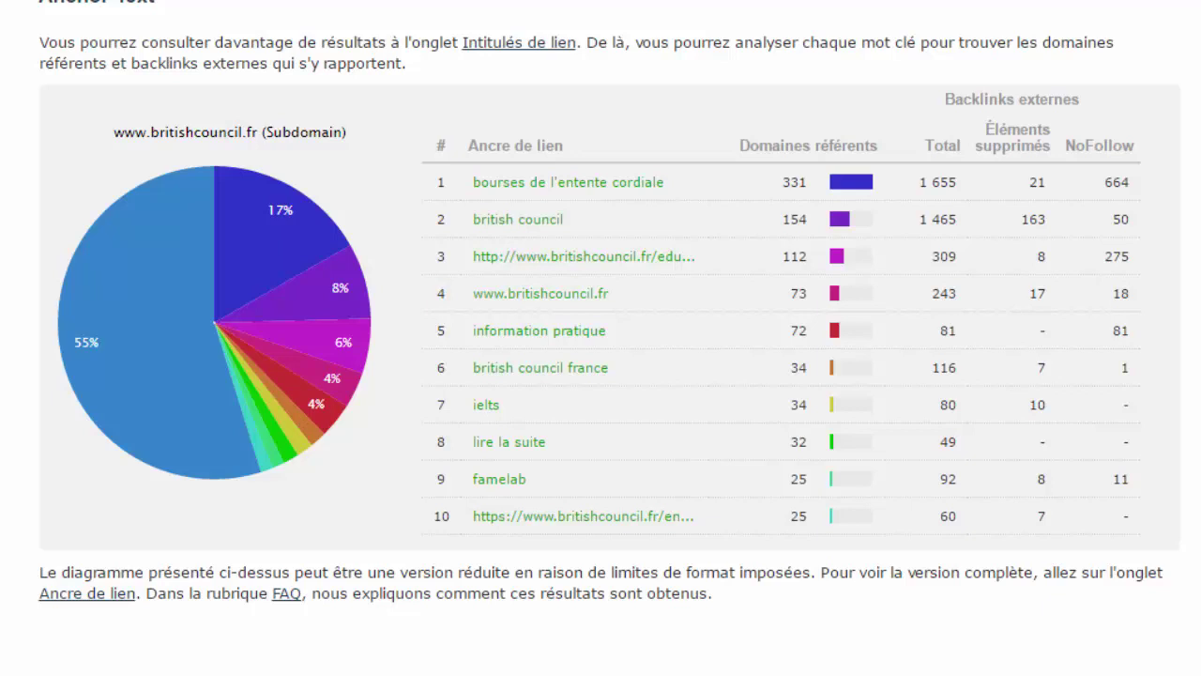
drag(473, 182, 665, 182)
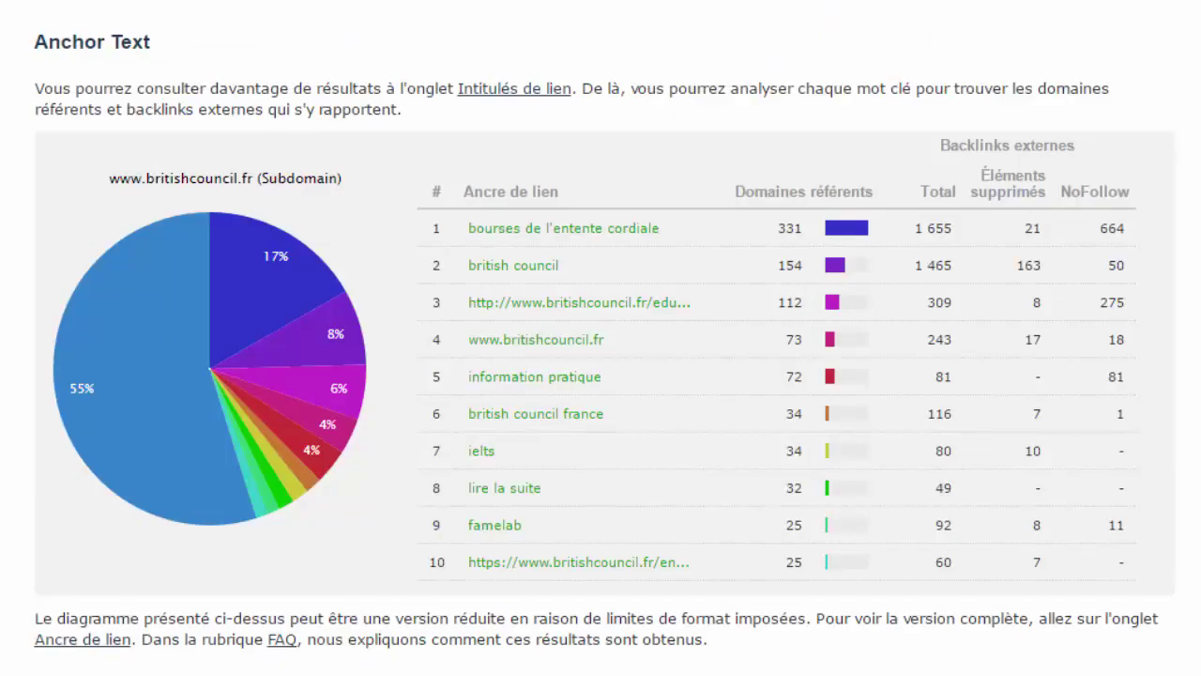
scroll(601, 337, up, 20)
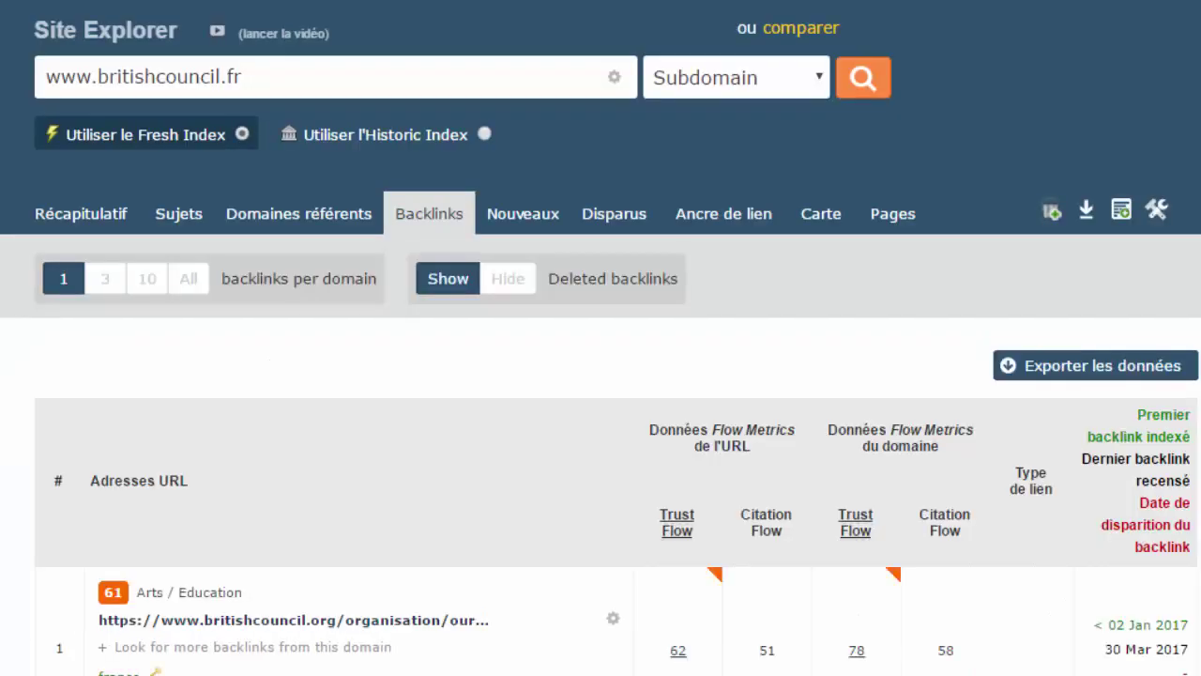
scroll(601, 338, down, 6)
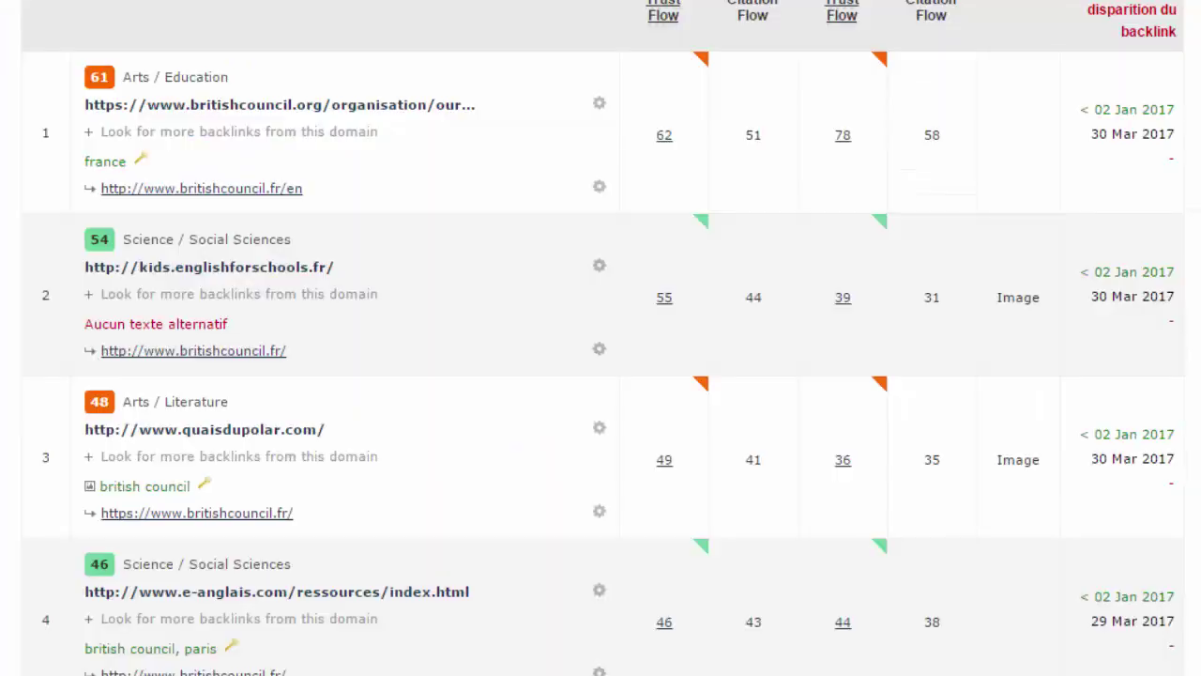
scroll(603, 338, down, 4)
scroll(603, 338, down, 6)
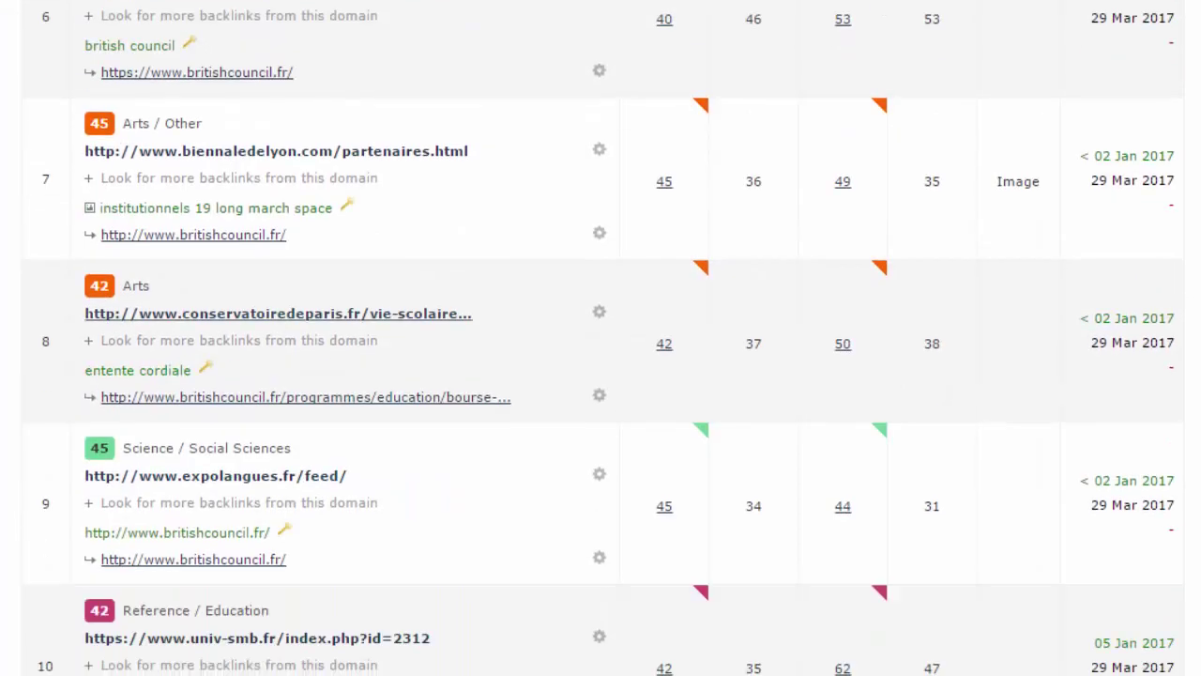
scroll(278, 314, down, 1)
scroll(604, 338, down, 1)
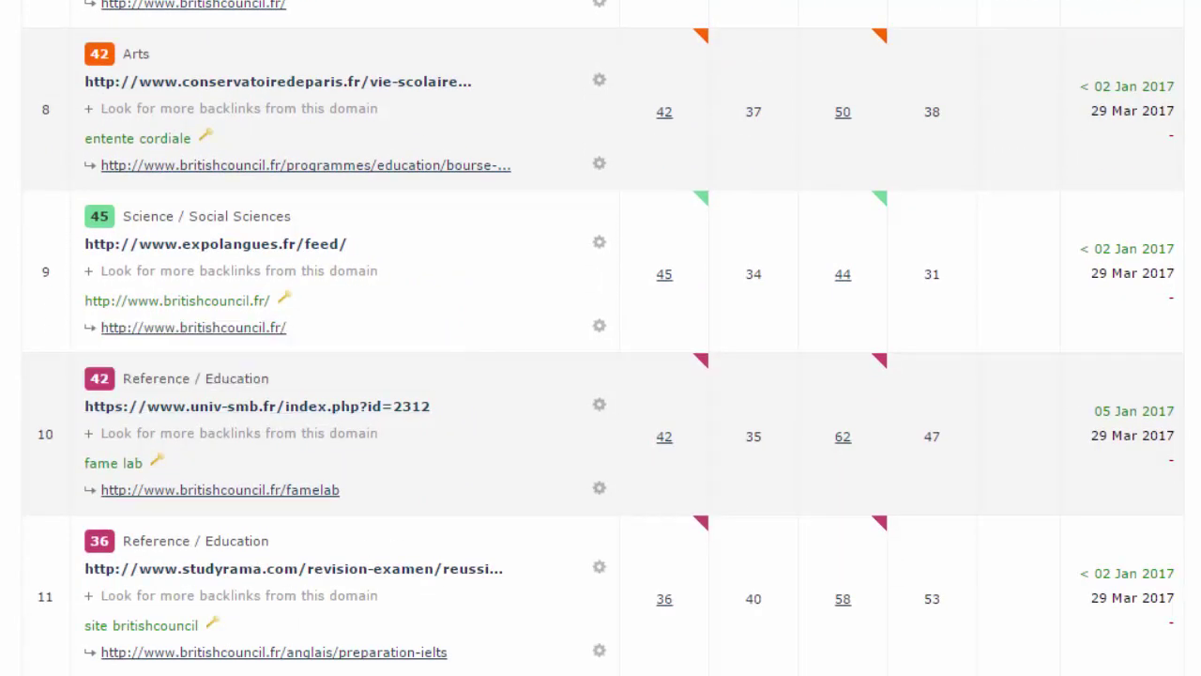
scroll(601, 338, down, 5)
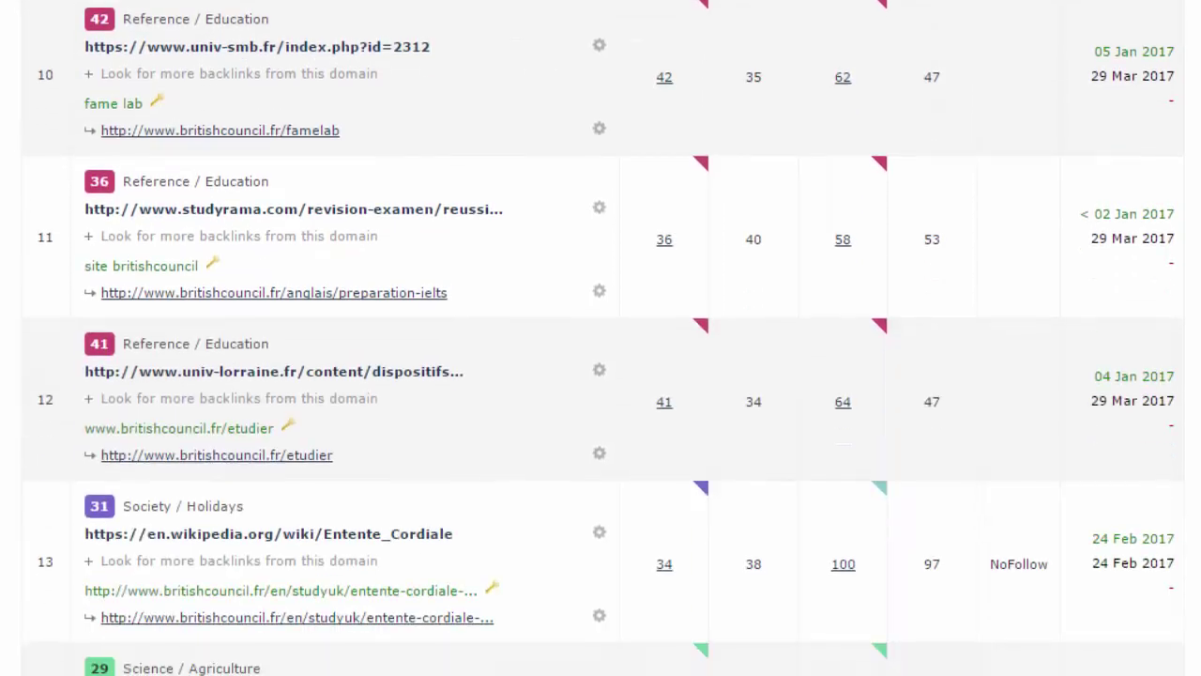
scroll(601, 338, down, 4)
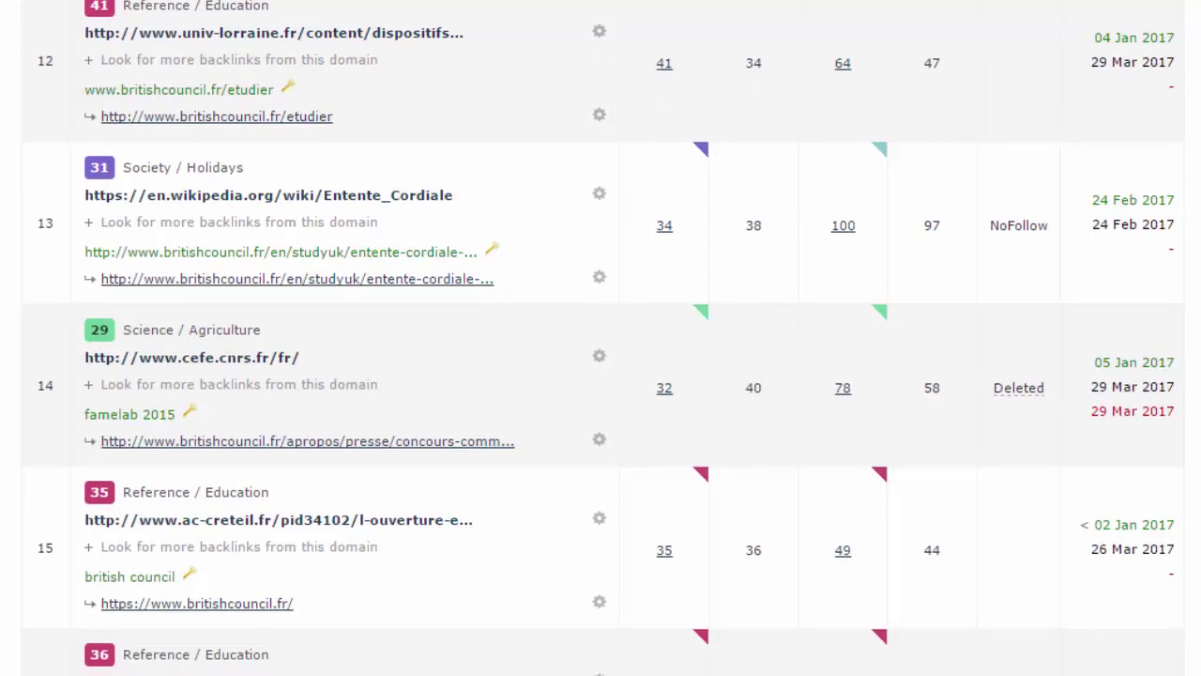
scroll(601, 338, down, 3)
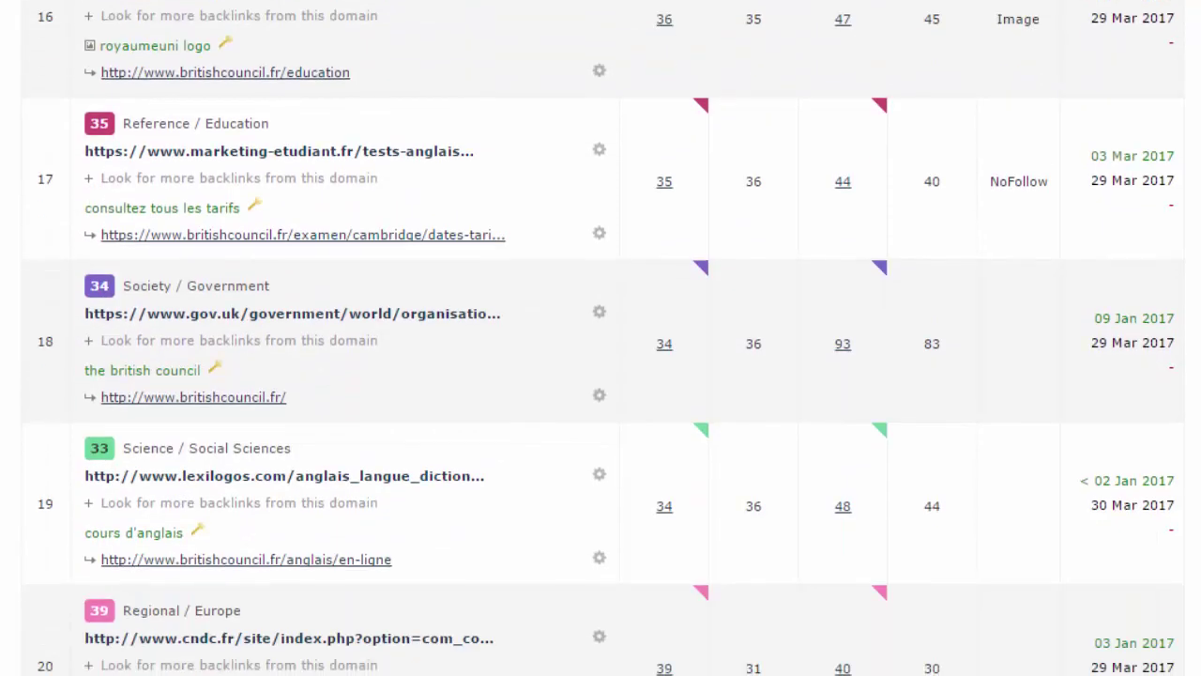
scroll(601, 338, down, 9)
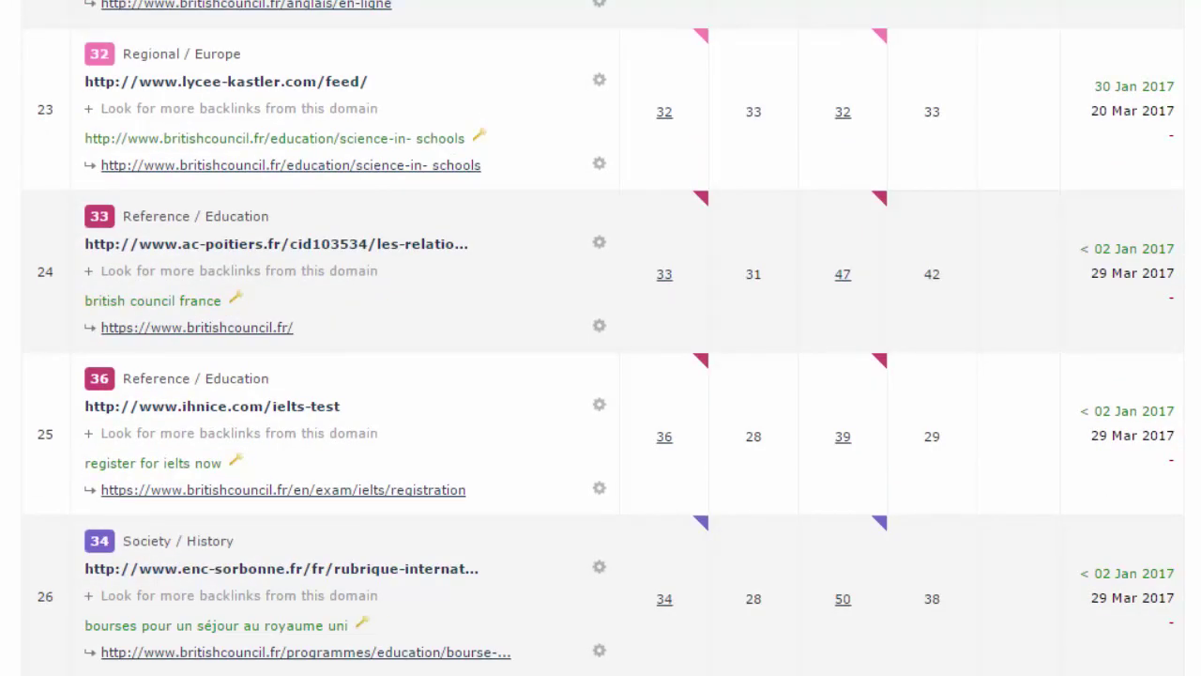
scroll(601, 338, up, 20)
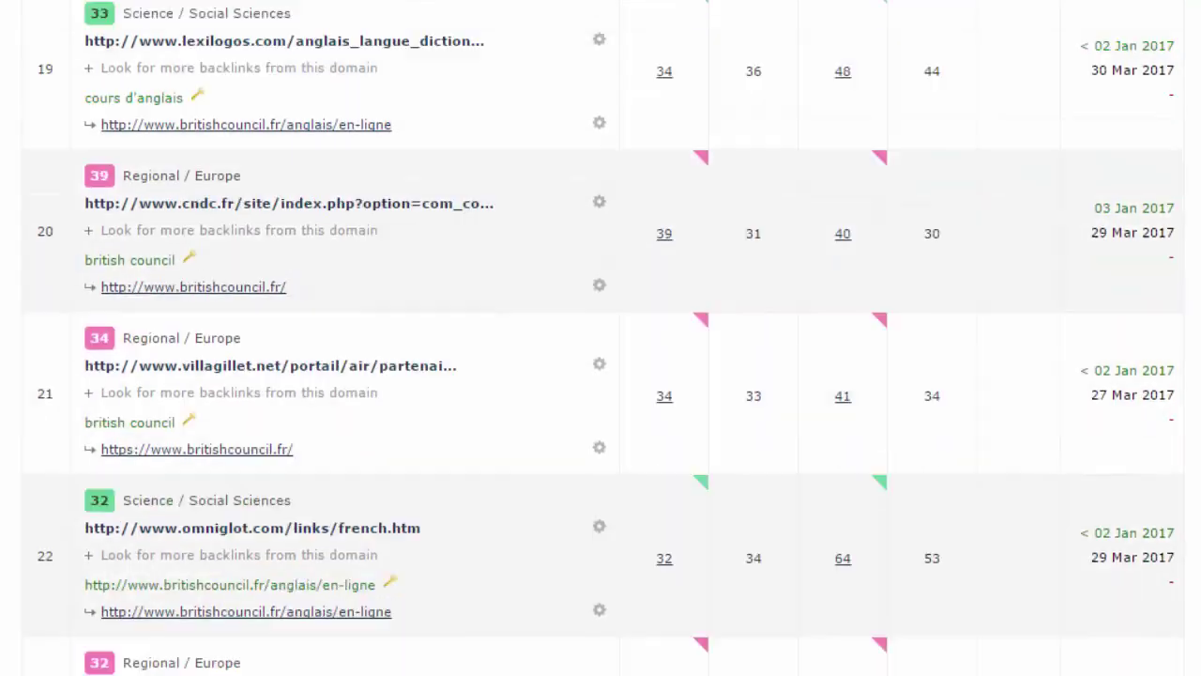
scroll(601, 338, up, 11)
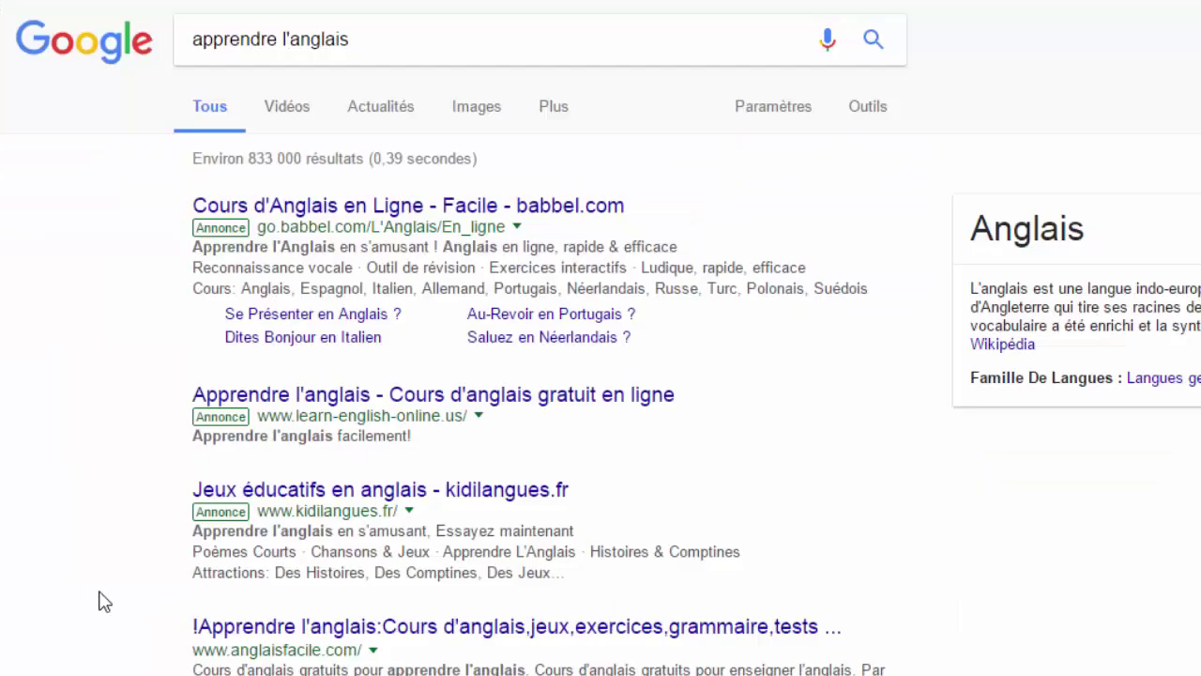
- Go to page 7 of the Google results for "apprendre l'anglais" and look through the sites ranked there
scroll(104, 602, down, 5)
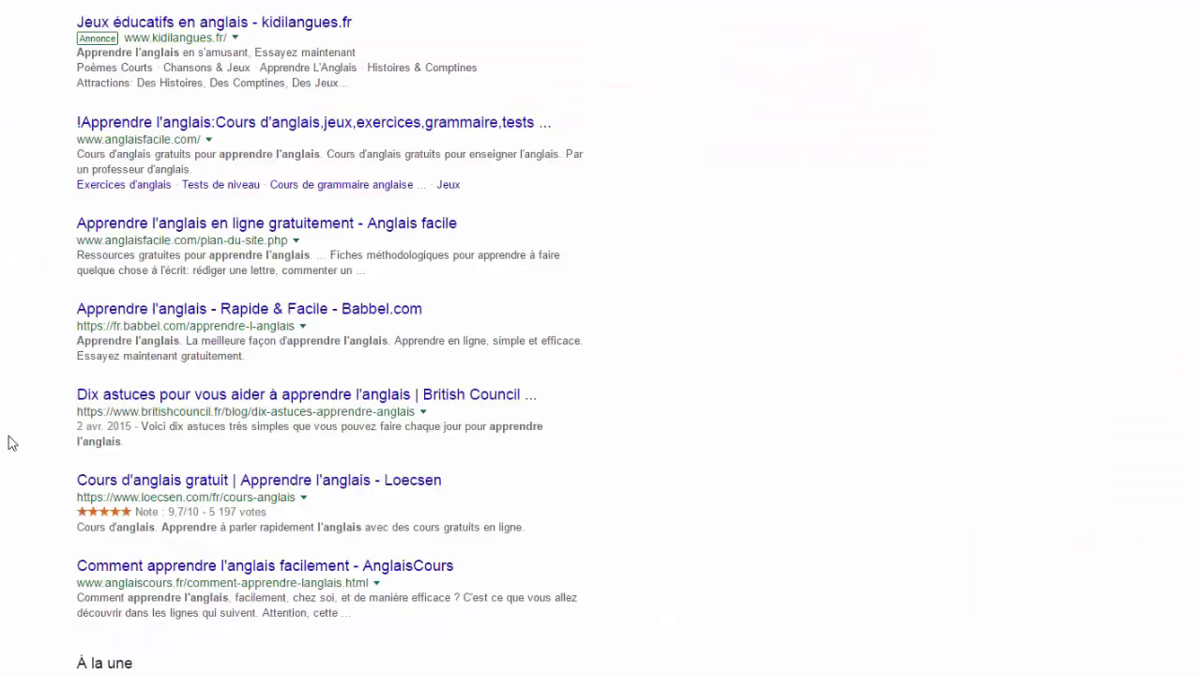
scroll(9, 439, down, 7)
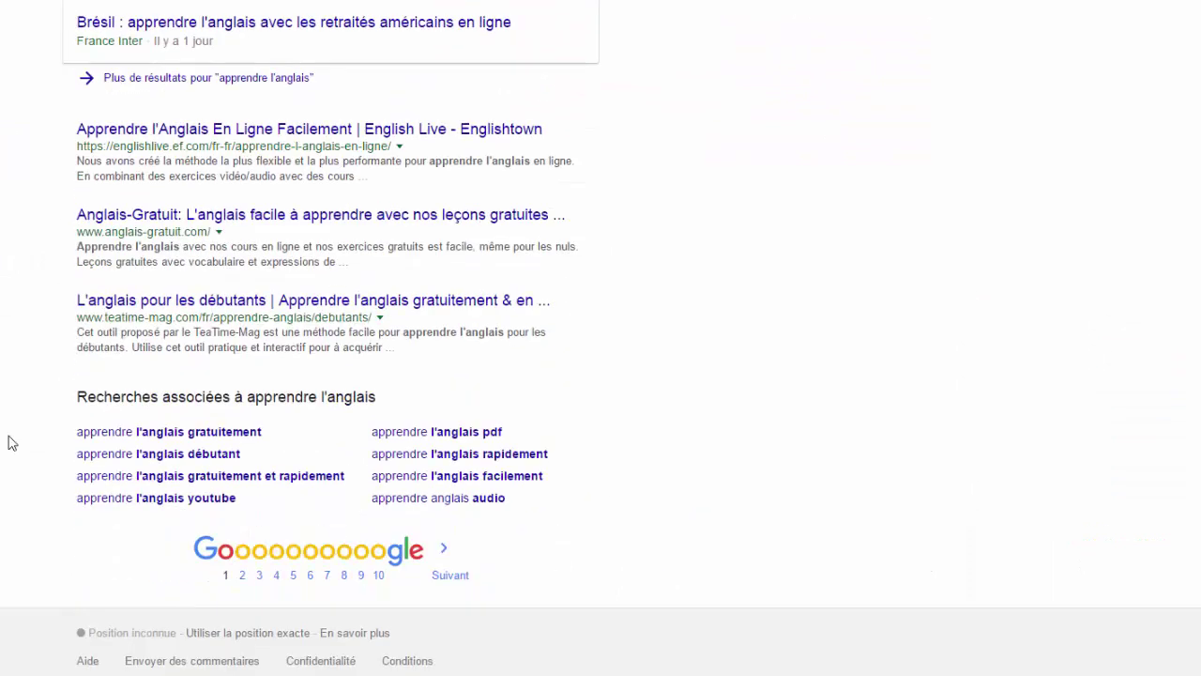
click(326, 576)
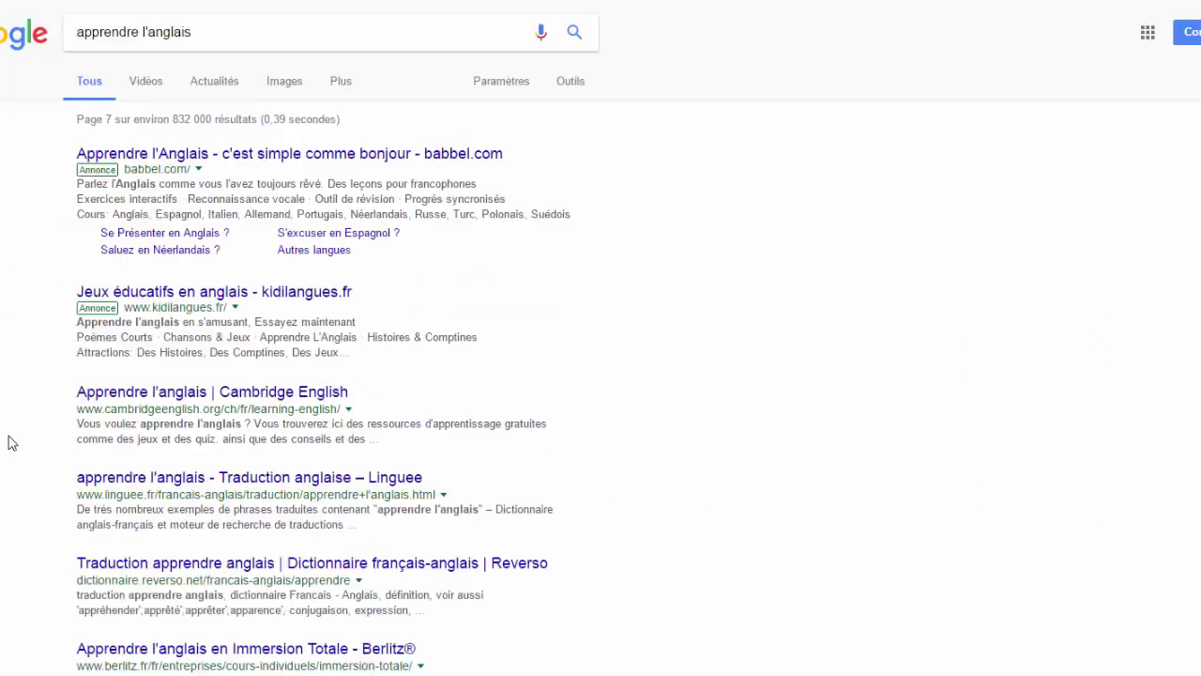
scroll(10, 443, down, 3)
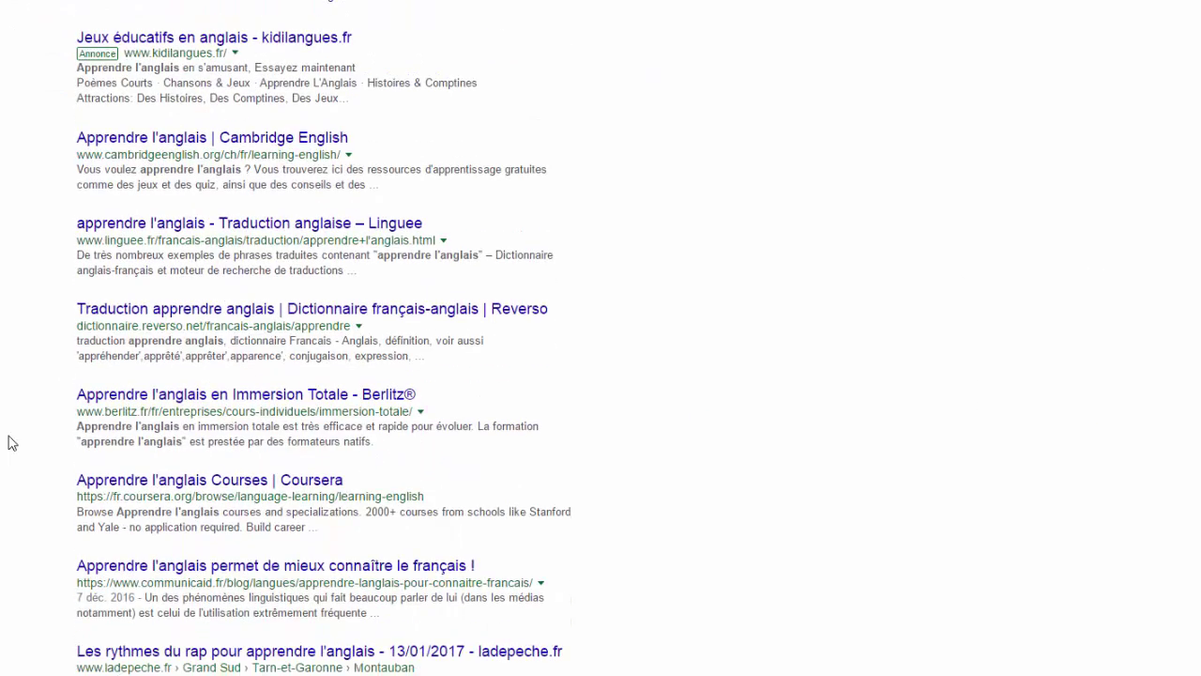
scroll(10, 443, down, 3)
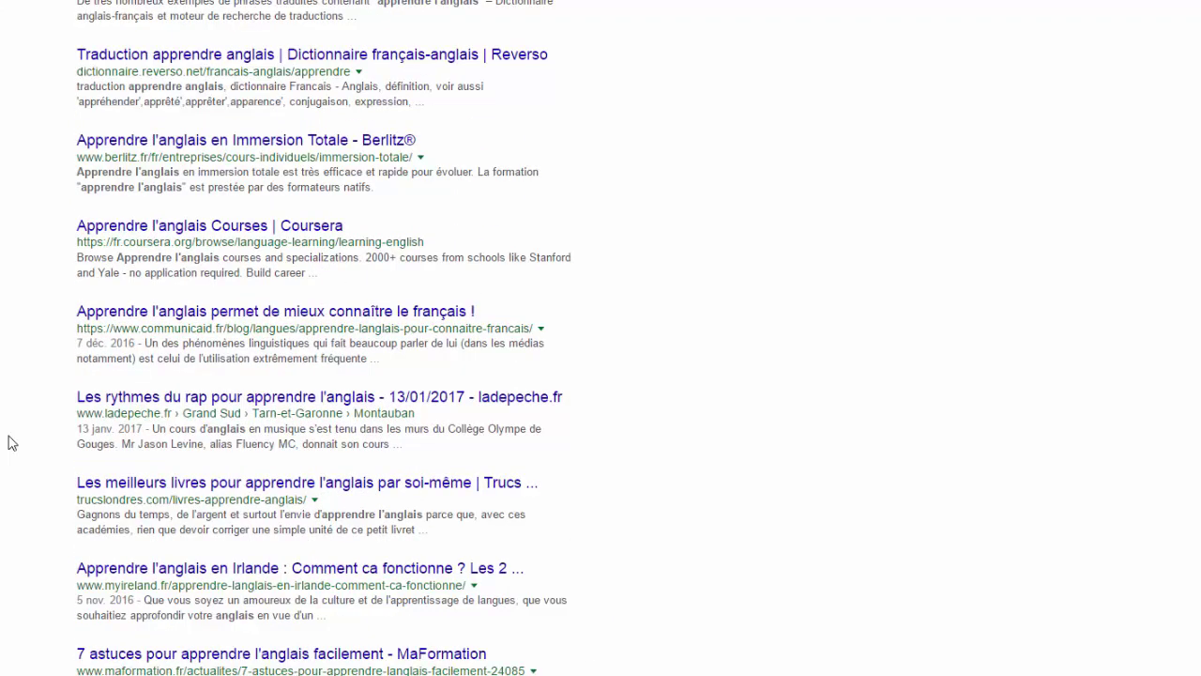
scroll(9, 443, down, 2)
scroll(10, 443, up, 4)
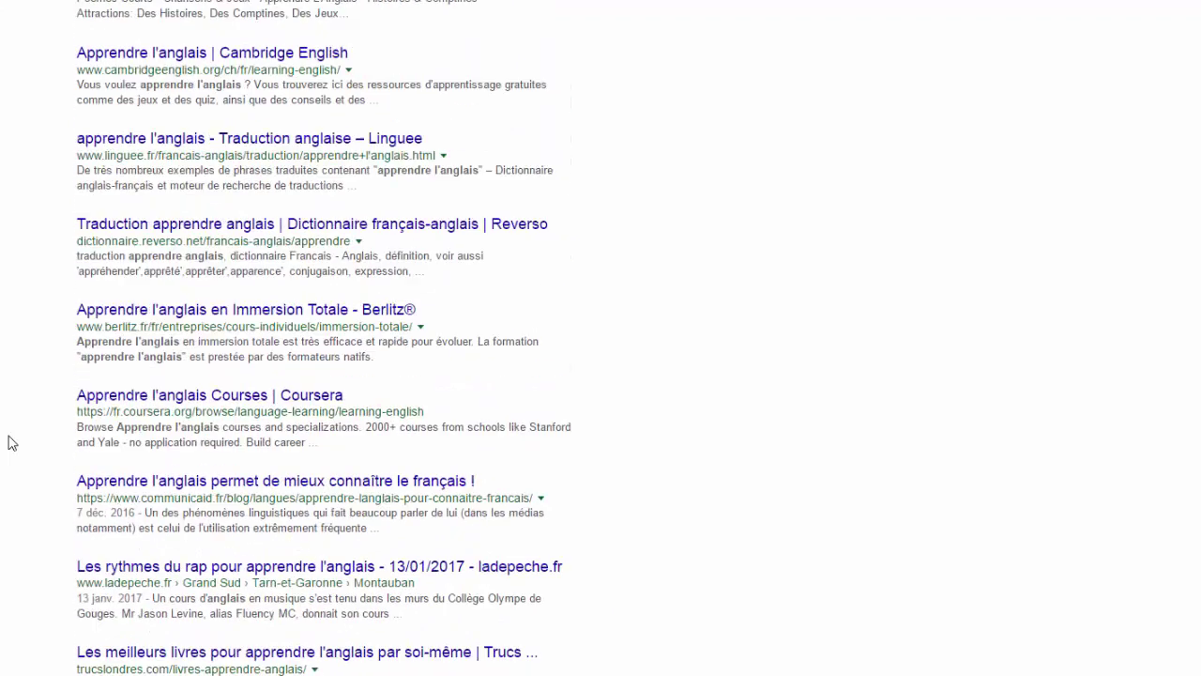
scroll(9, 443, up, 3)
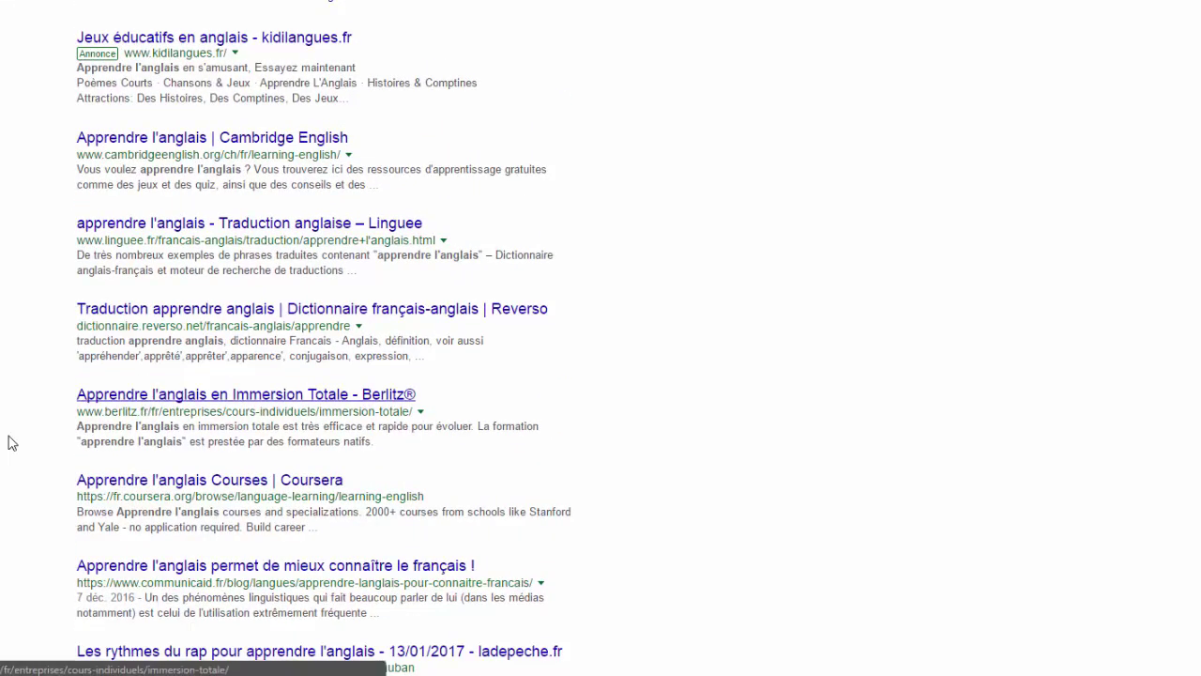
scroll(10, 441, down, 5)
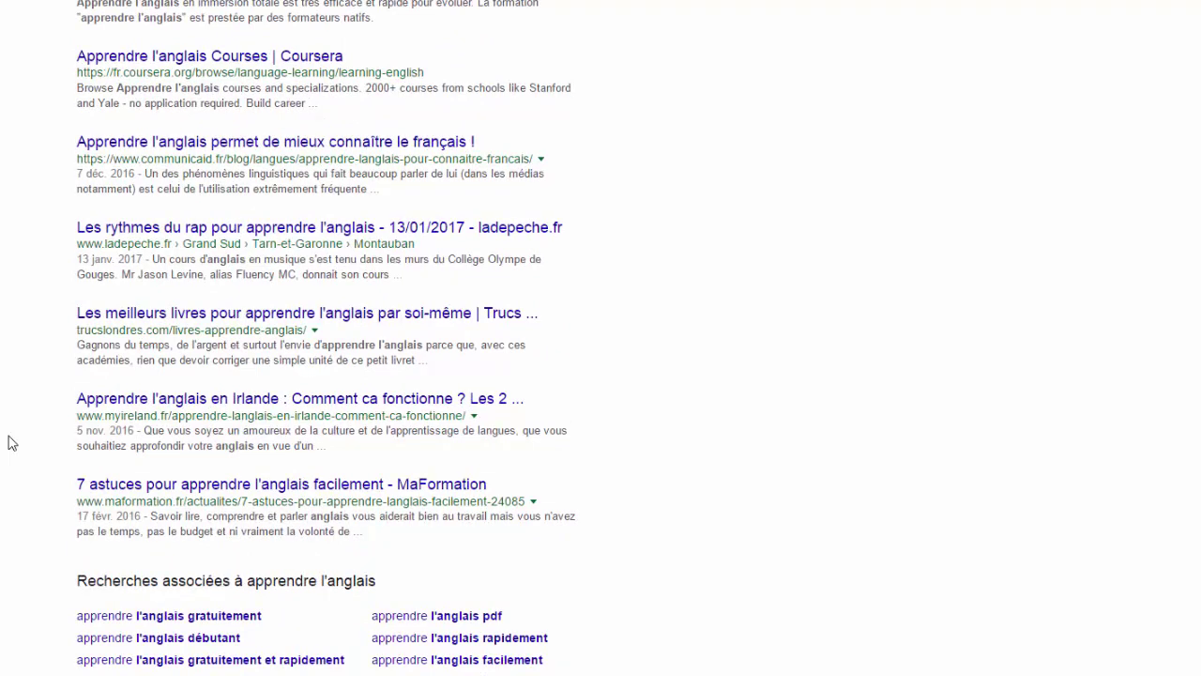
drag(77, 330, 169, 331)
right_click(154, 333)
click(190, 347)
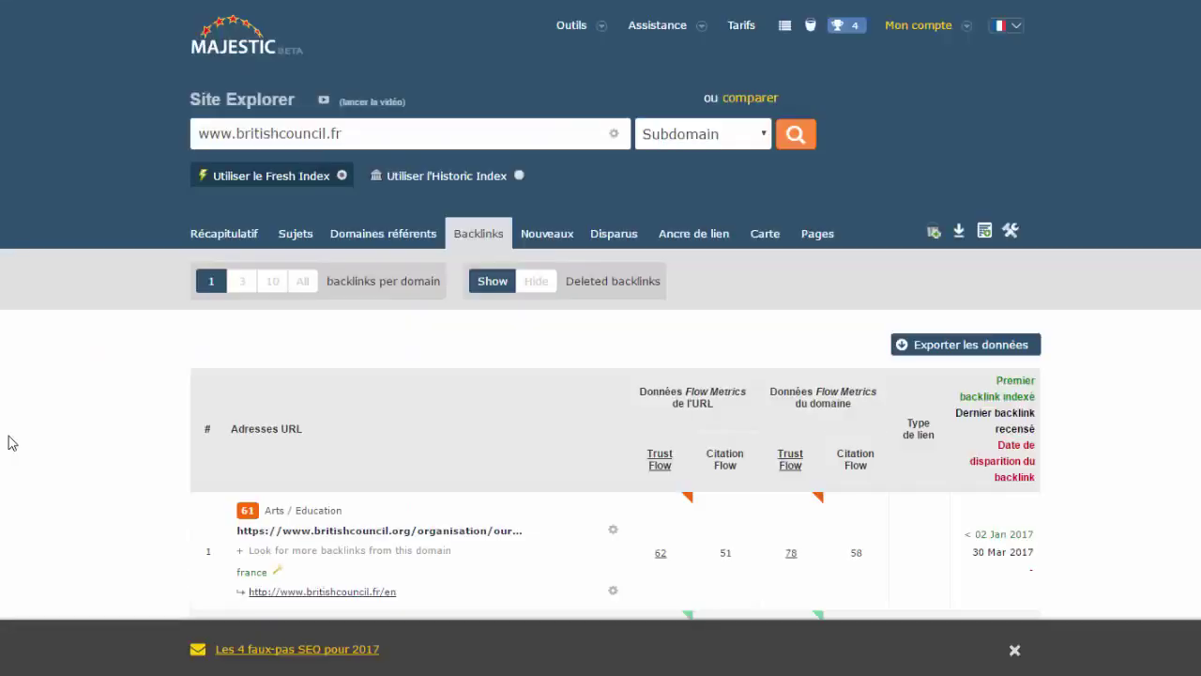
triple_click(270, 134)
right_click(356, 129)
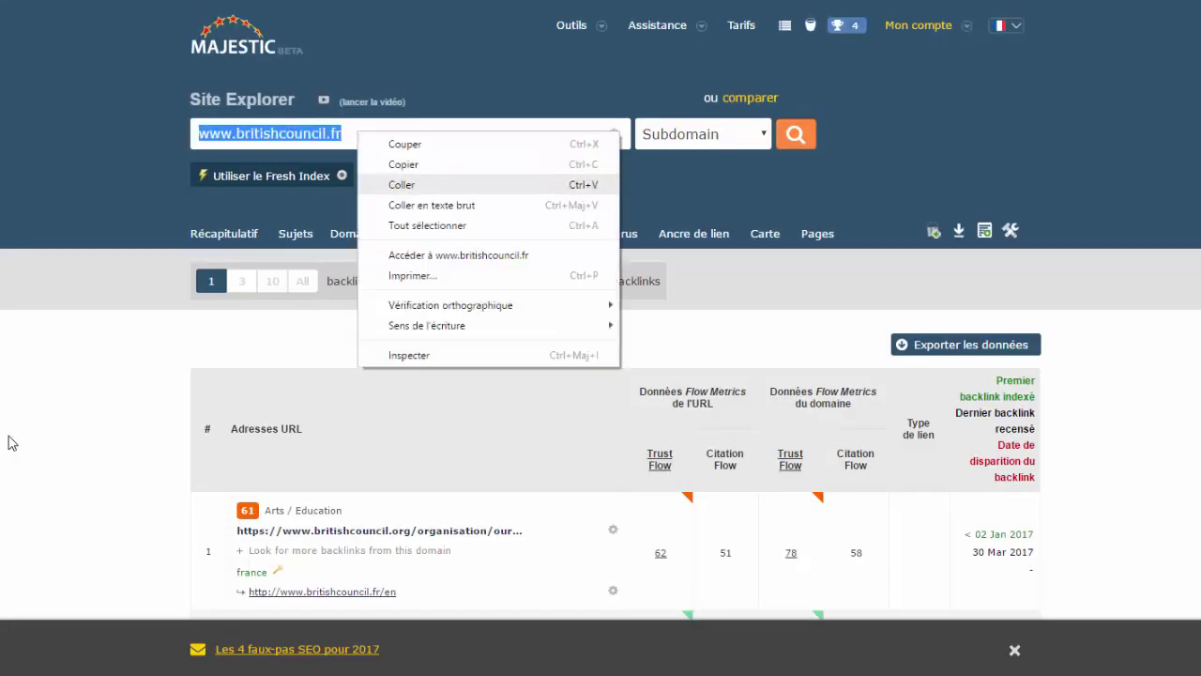
click(395, 201)
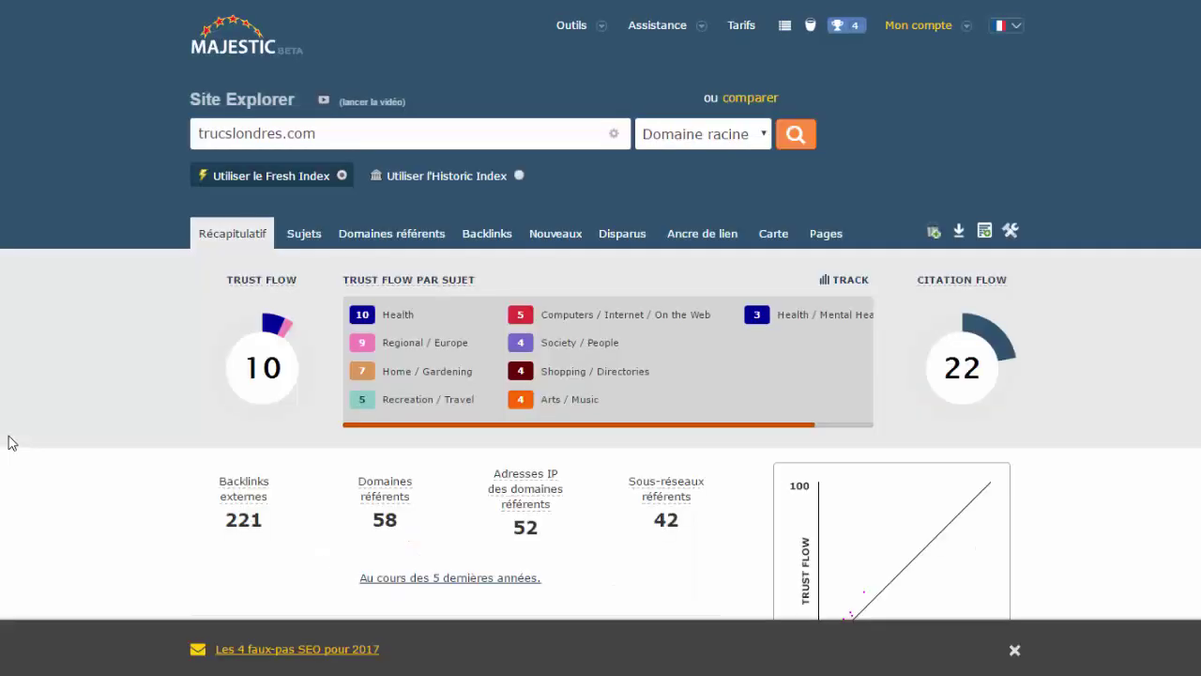
- Open the trucslondres.com article on the best books for learning English in a new tab and look through it
key(ctrl+shift+Tab)
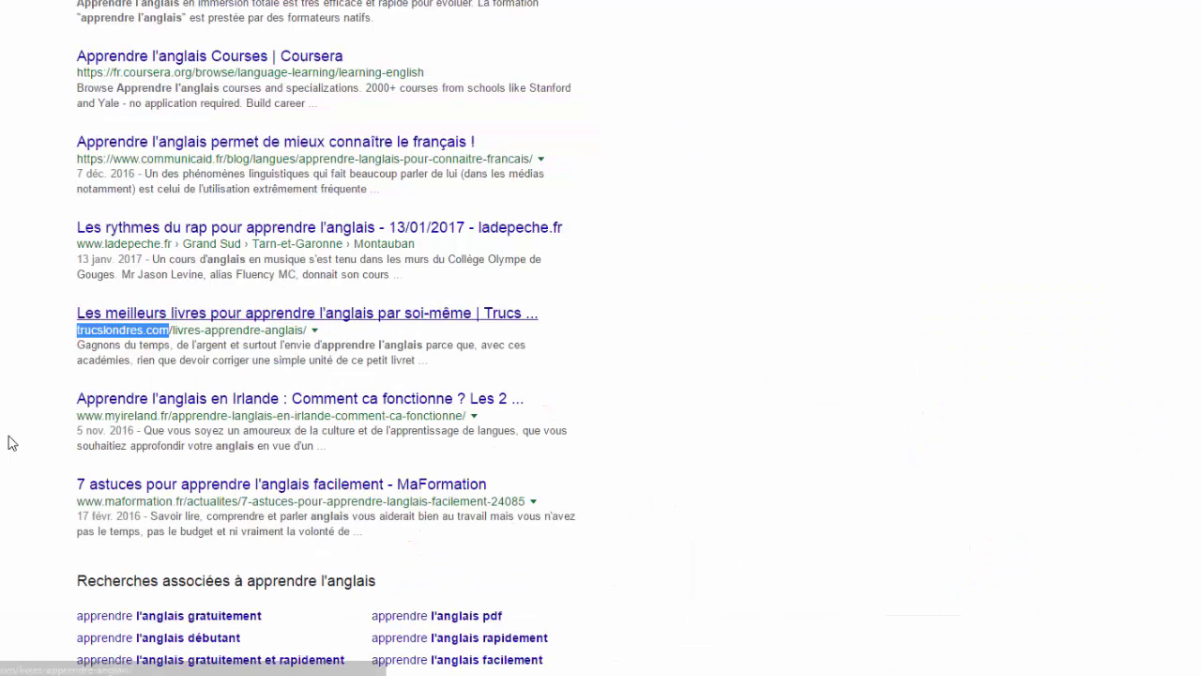
key(ctrl+Tab)
key(ctrl+Tab)
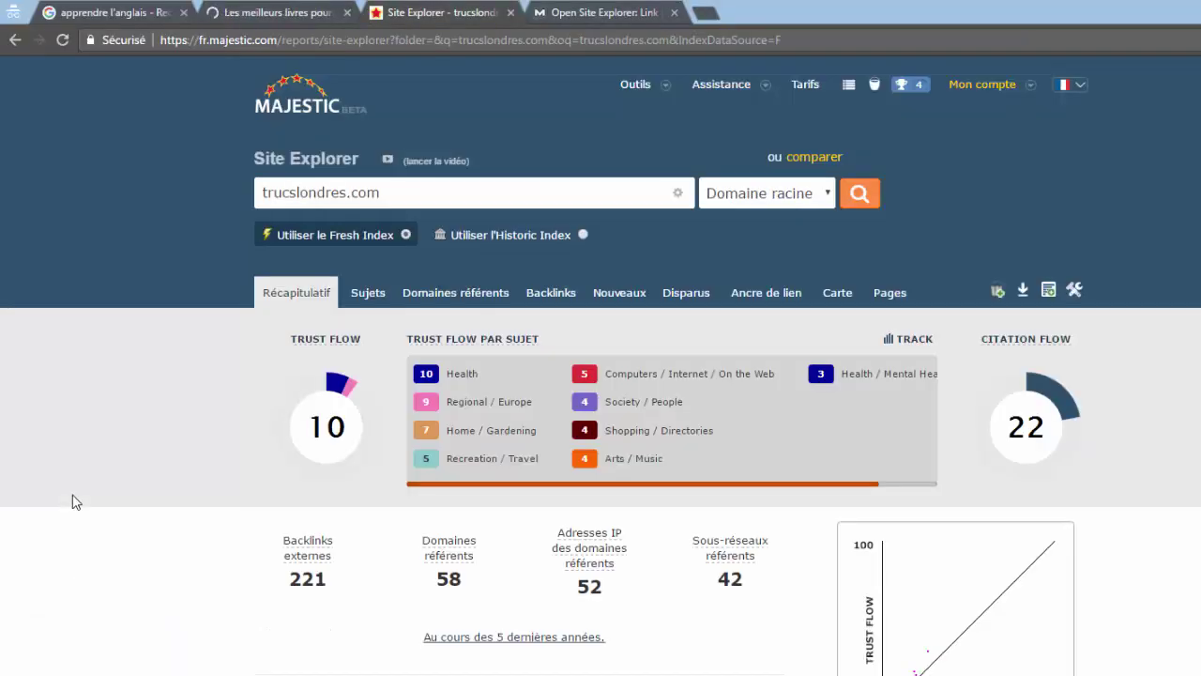
key(ctrl+shift+Tab)
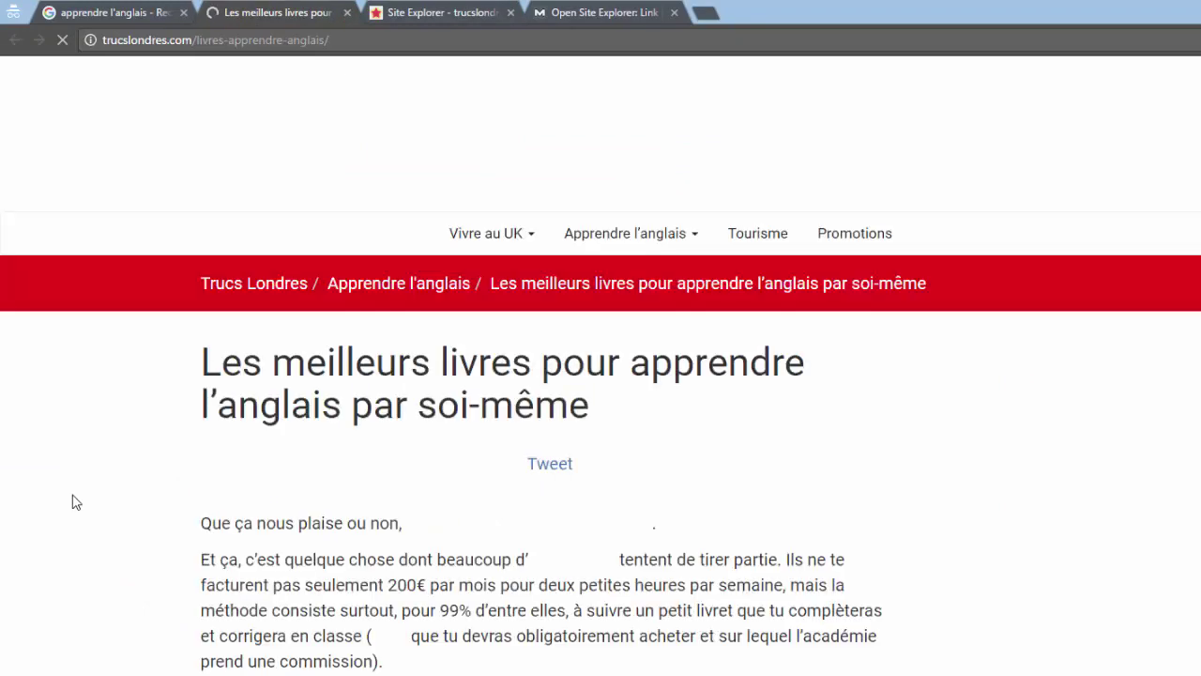
scroll(76, 502, down, 15)
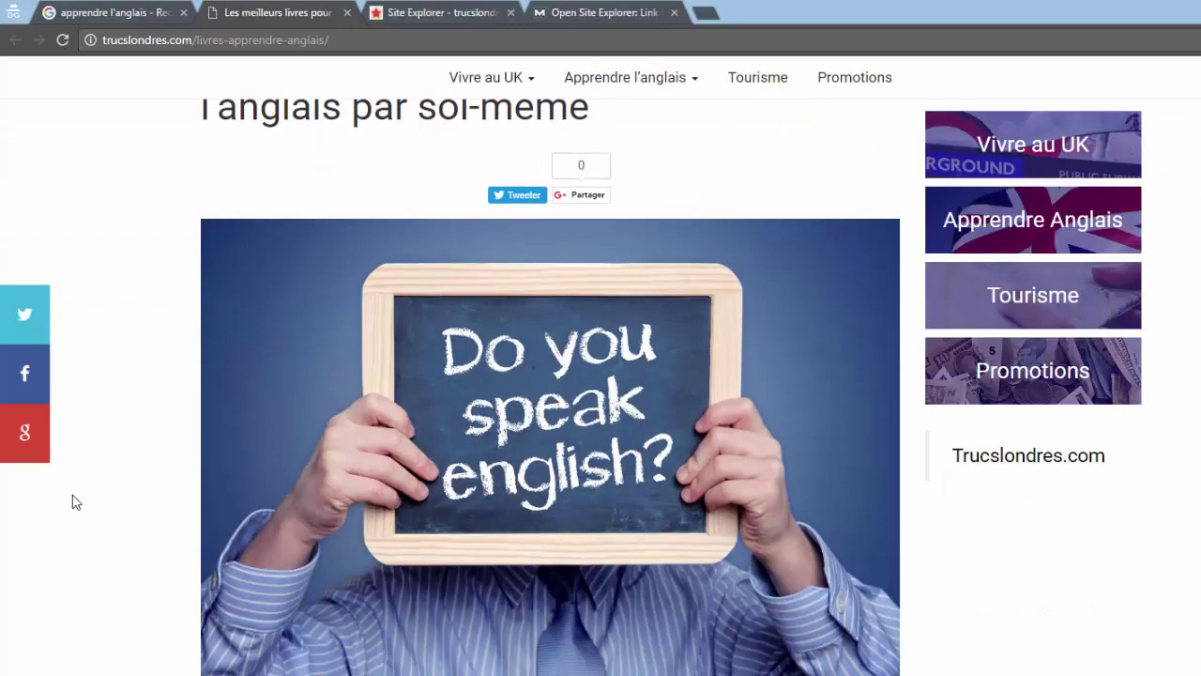
- Read through the rest of the article on learning English, open the trucslondres.com home page and look through its sections
scroll(76, 502, down, 15)
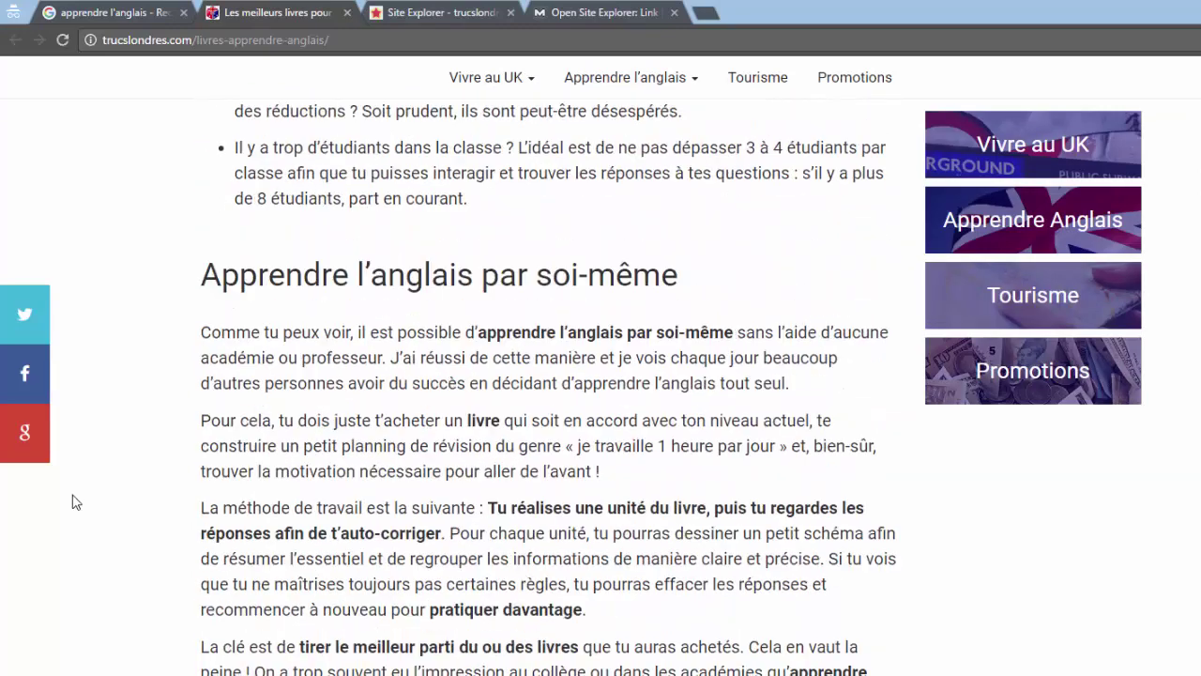
scroll(76, 502, down, 8)
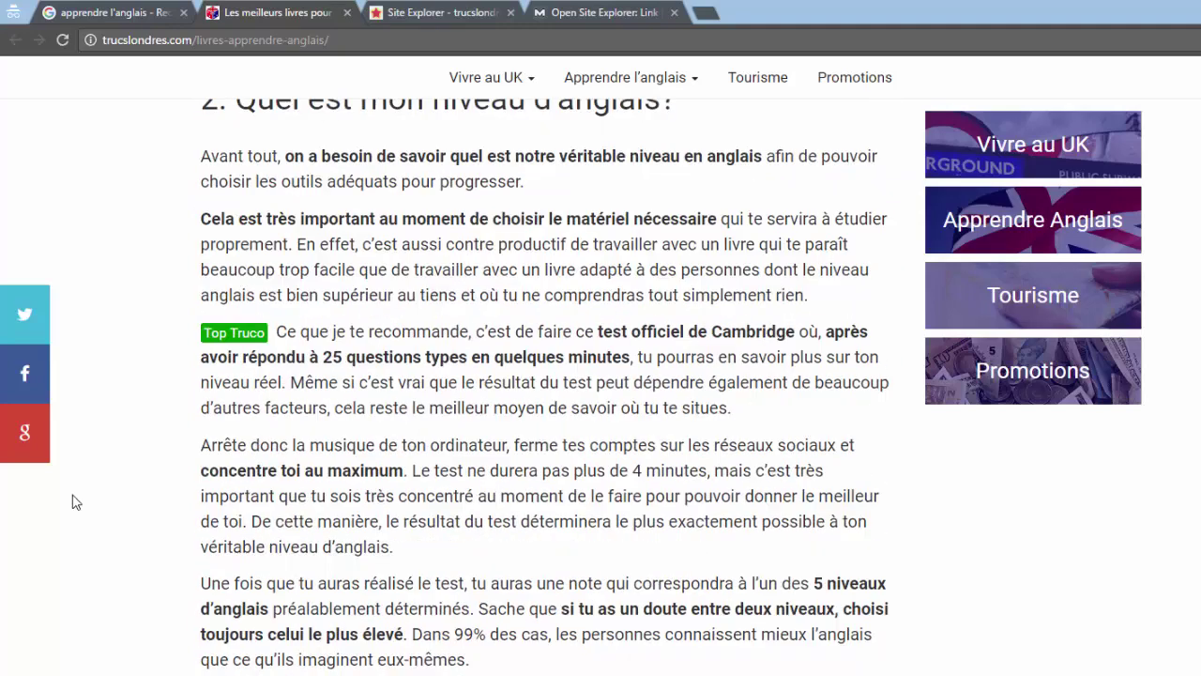
scroll(76, 502, up, 20)
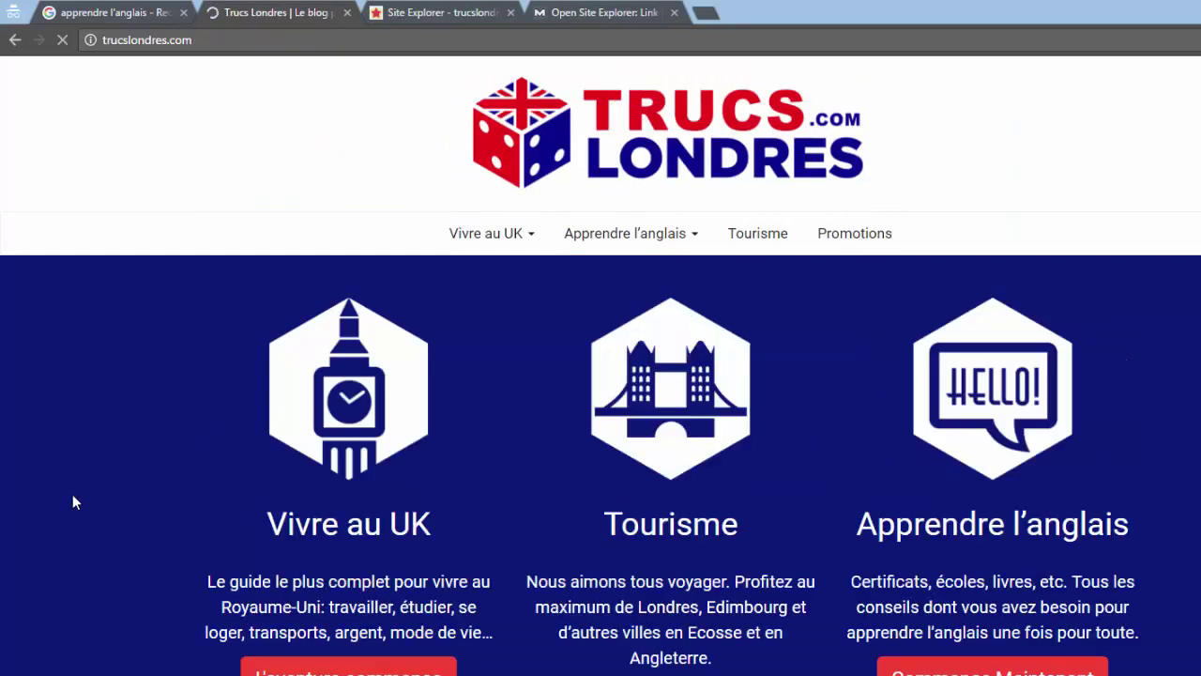
scroll(73, 495, down, 8)
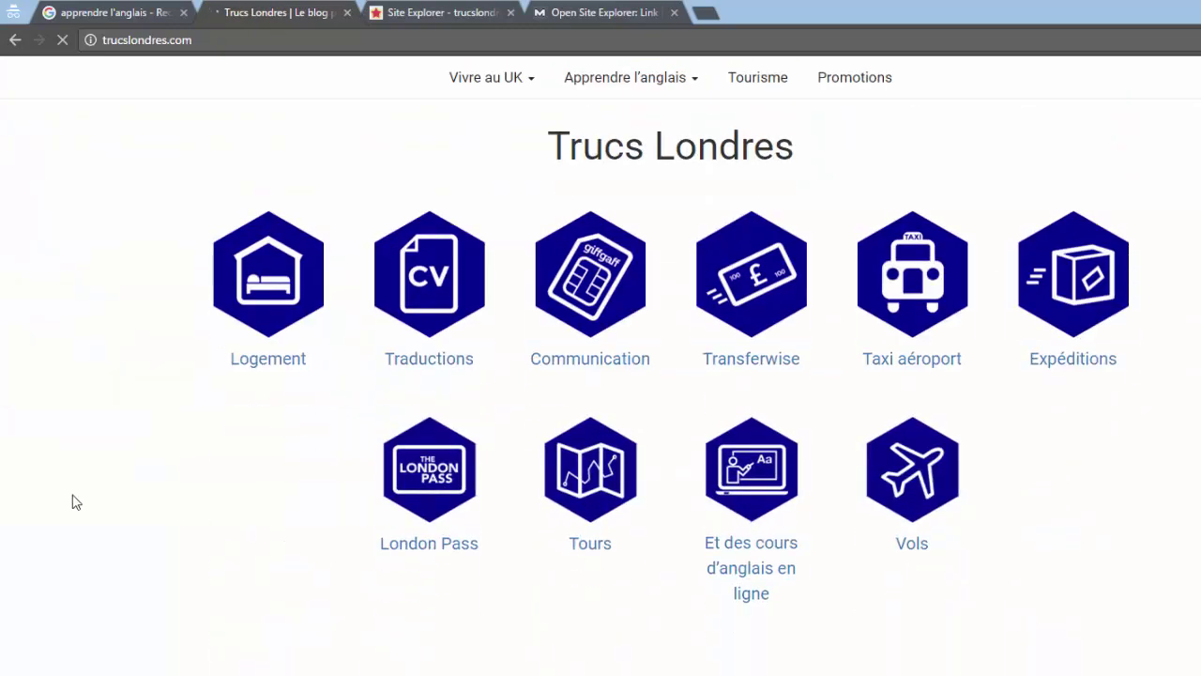
scroll(76, 503, down, 4)
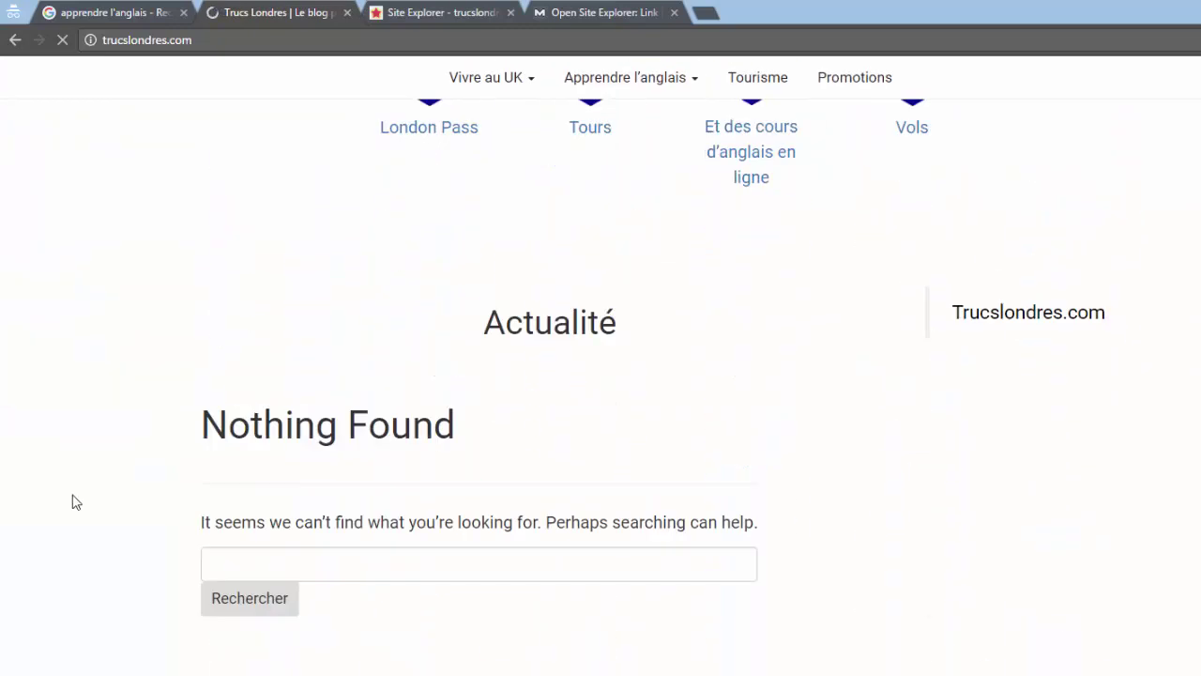
scroll(76, 502, up, 12)
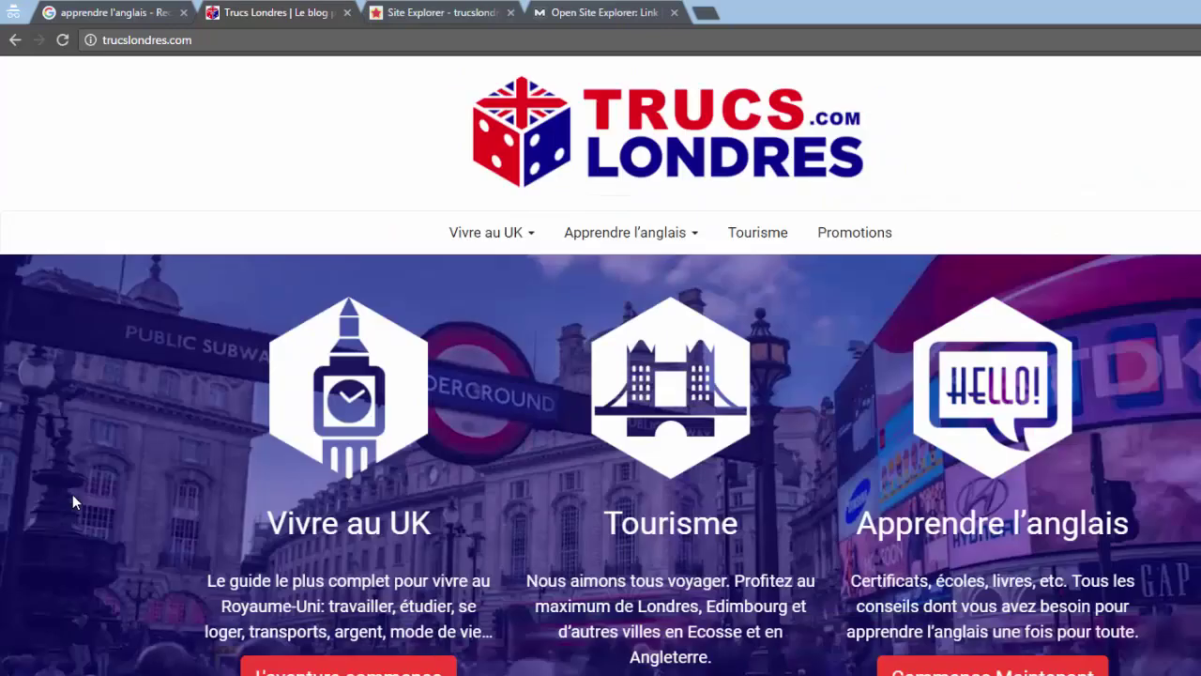
- Compare the theme of trucslondres.com with its topical Trust Flow in Majestic, checking the Health and Home / Gardening topics
key(ctrl+Tab)
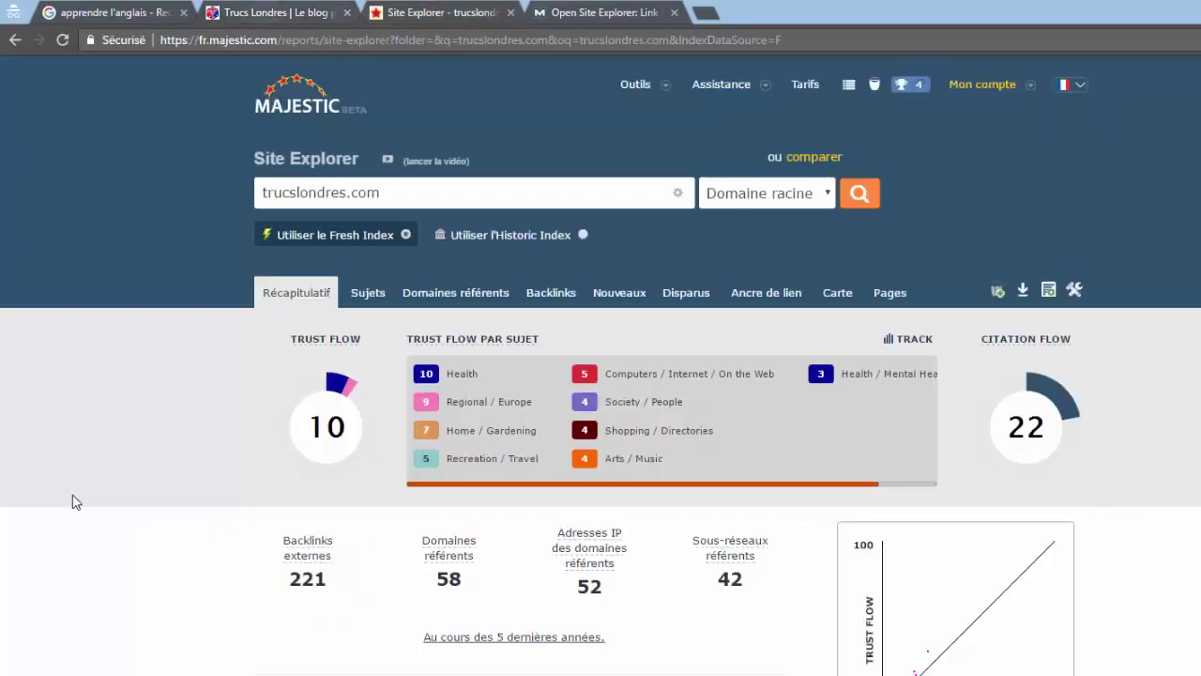
key(ctrl+shift+Tab)
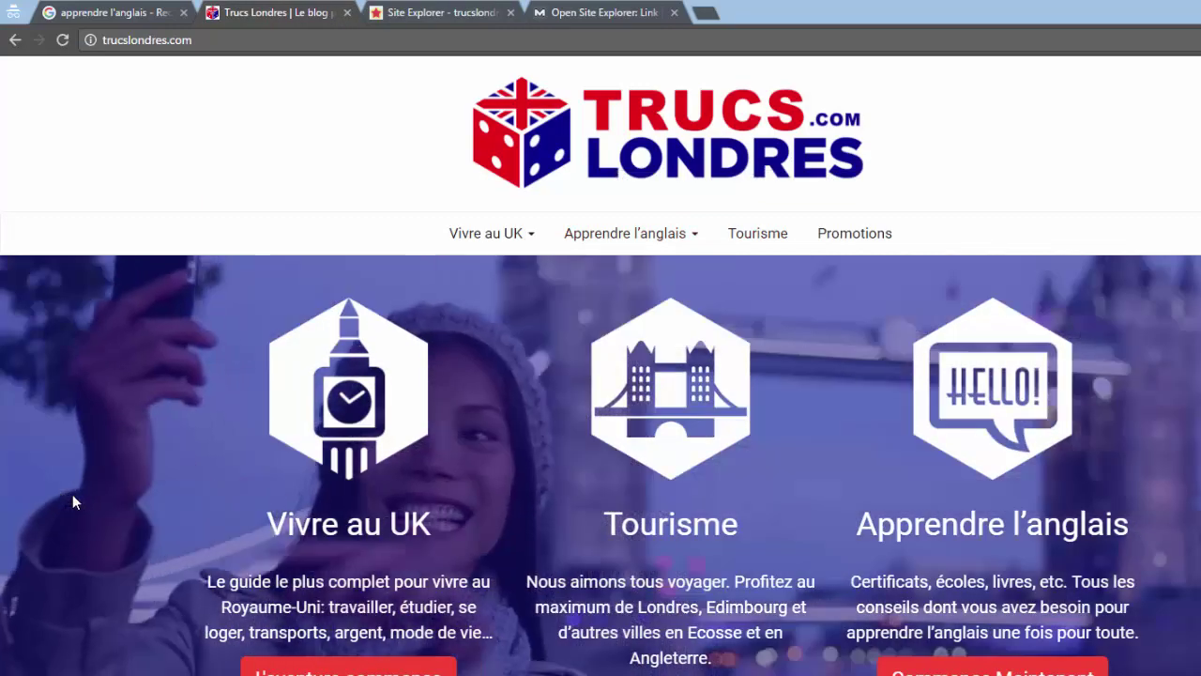
key(ctrl+Tab)
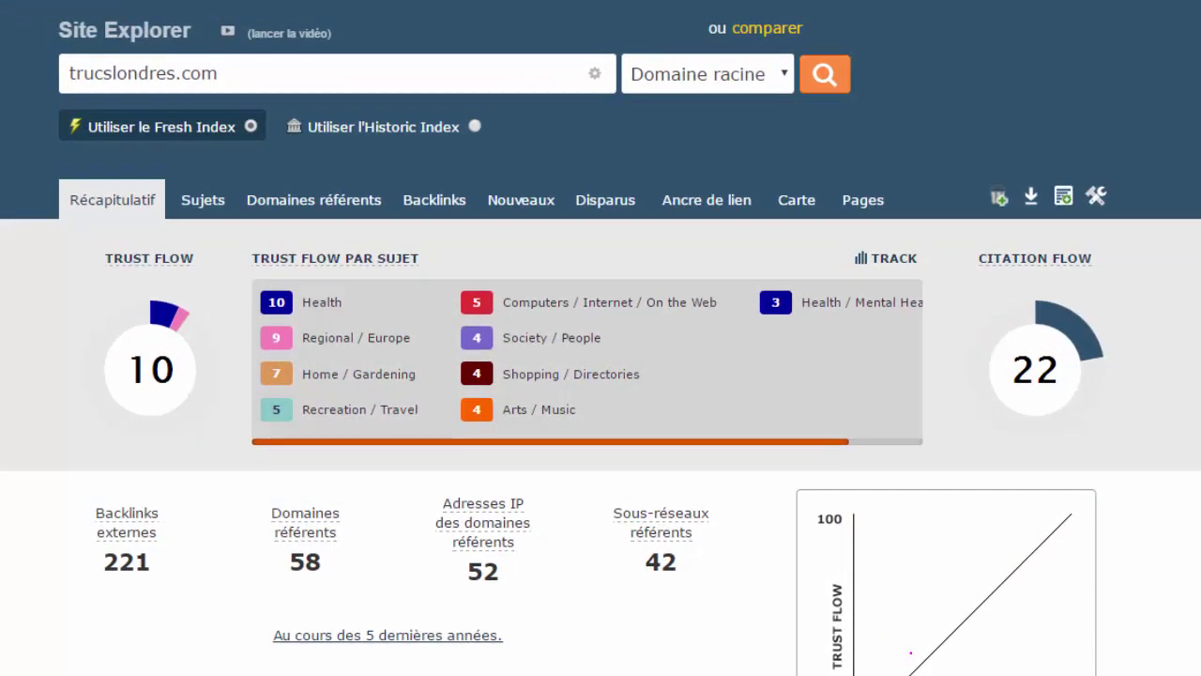
drag(302, 302, 343, 303)
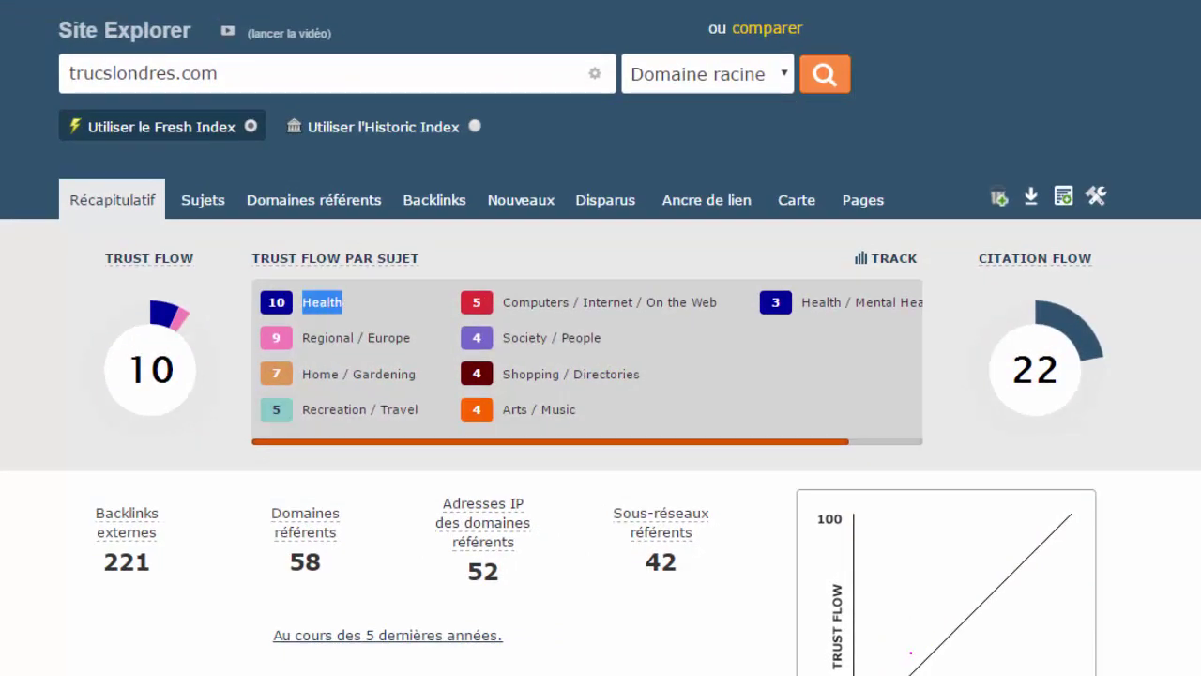
drag(353, 375, 416, 375)
click(417, 375)
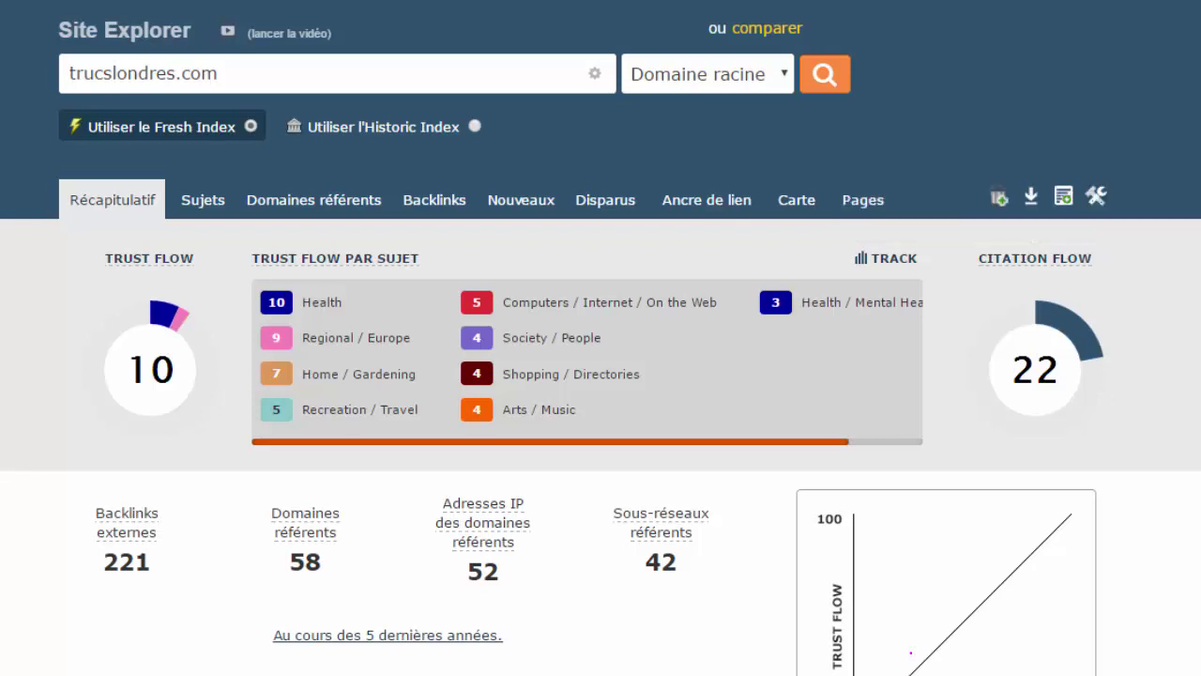
- Examine the Anchor Text breakdown in the Majestic summary of trucslondres.com, including the anchor starting "travailler à londres est une rée..."
scroll(600, 338, down, 20)
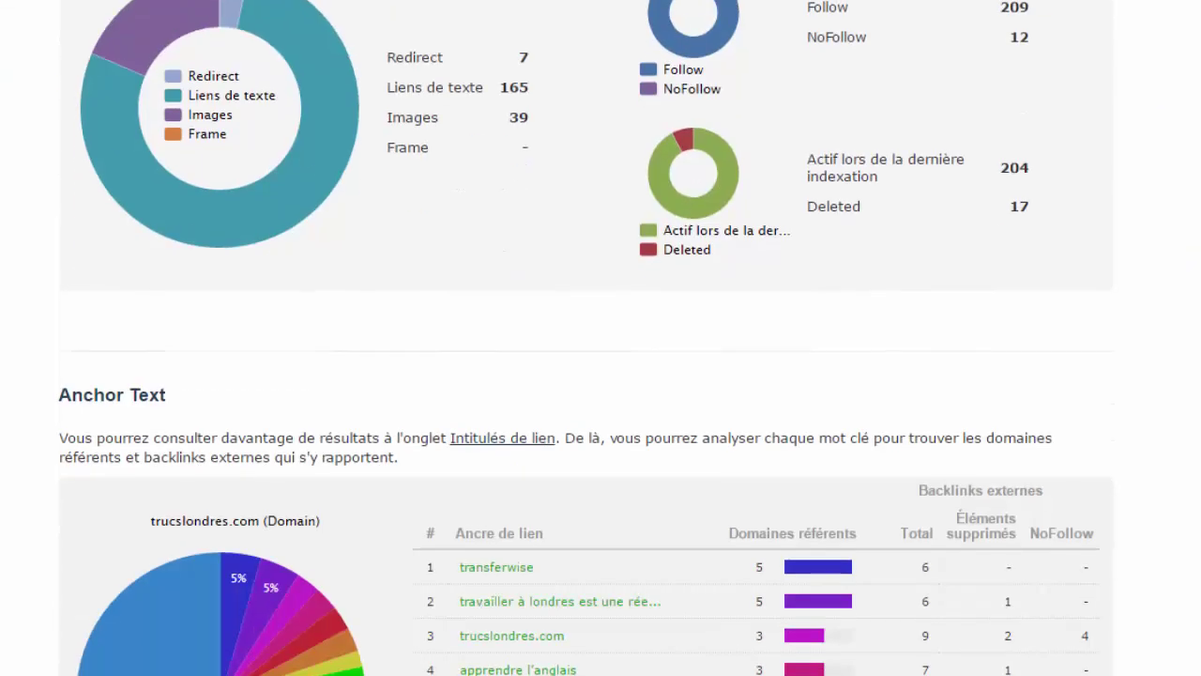
scroll(601, 338, down, 2)
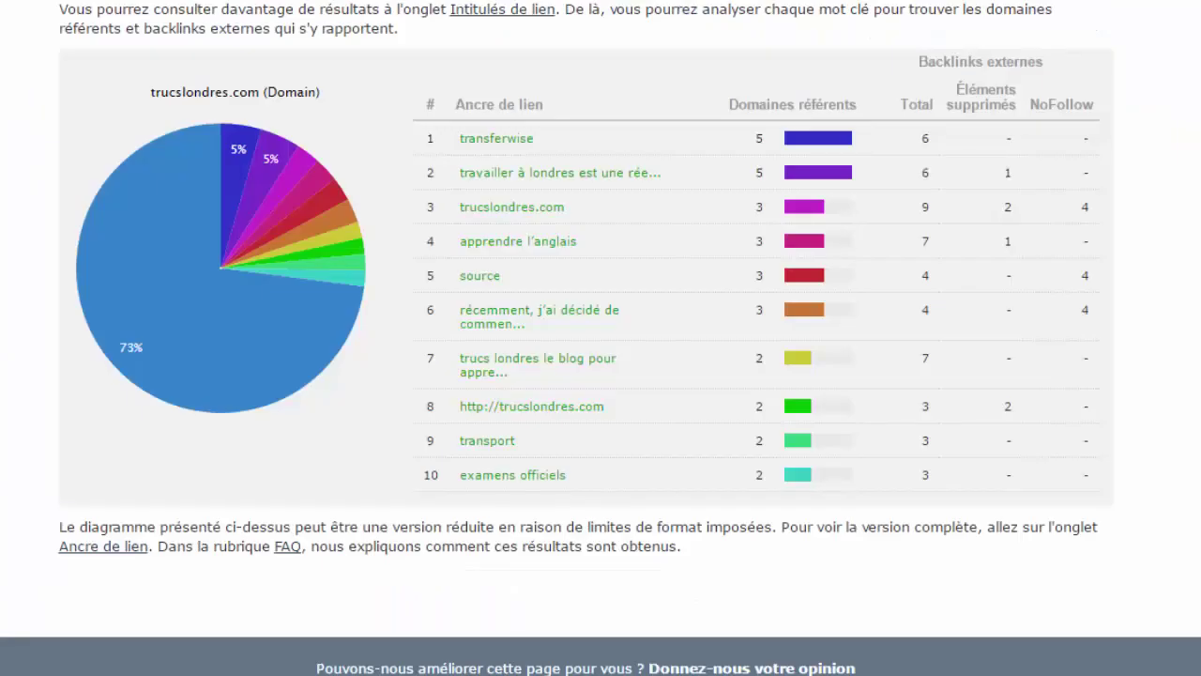
drag(458, 172, 666, 172)
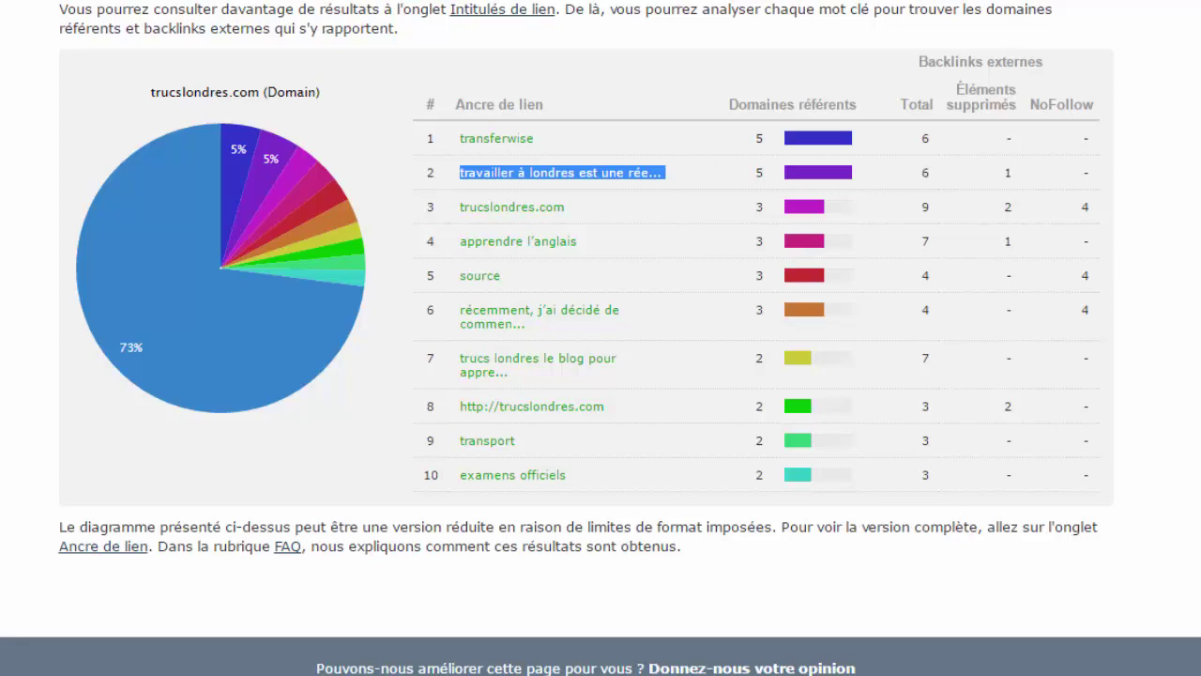
click(668, 173)
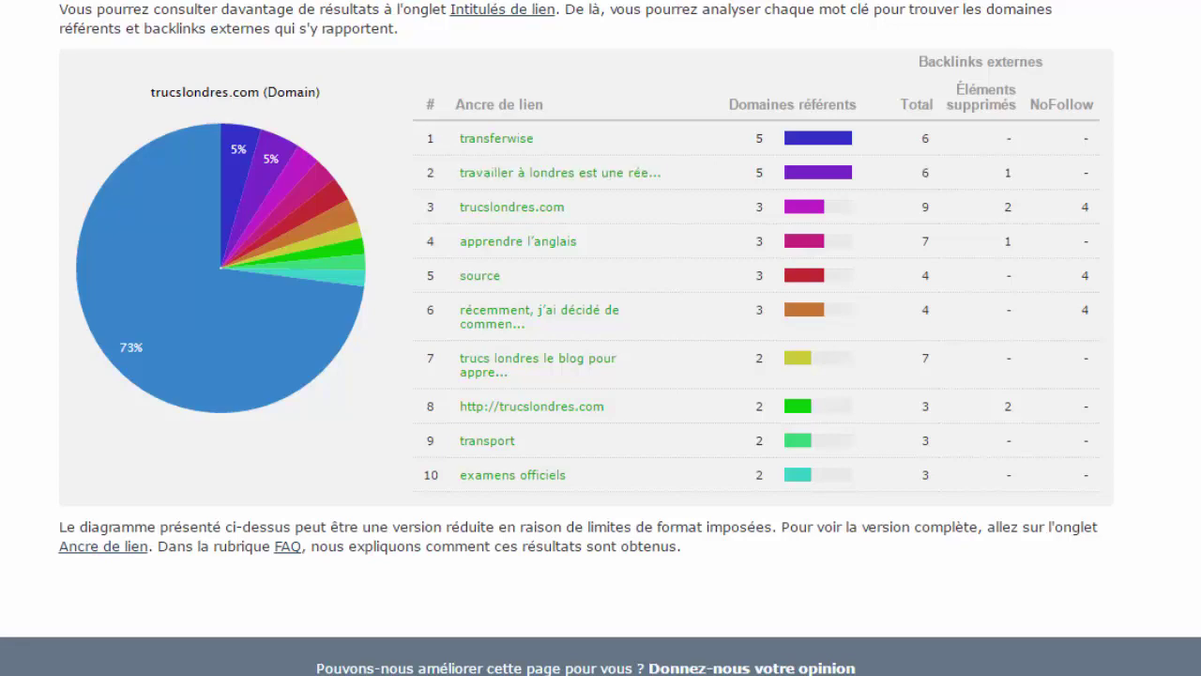
scroll(601, 338, up, 15)
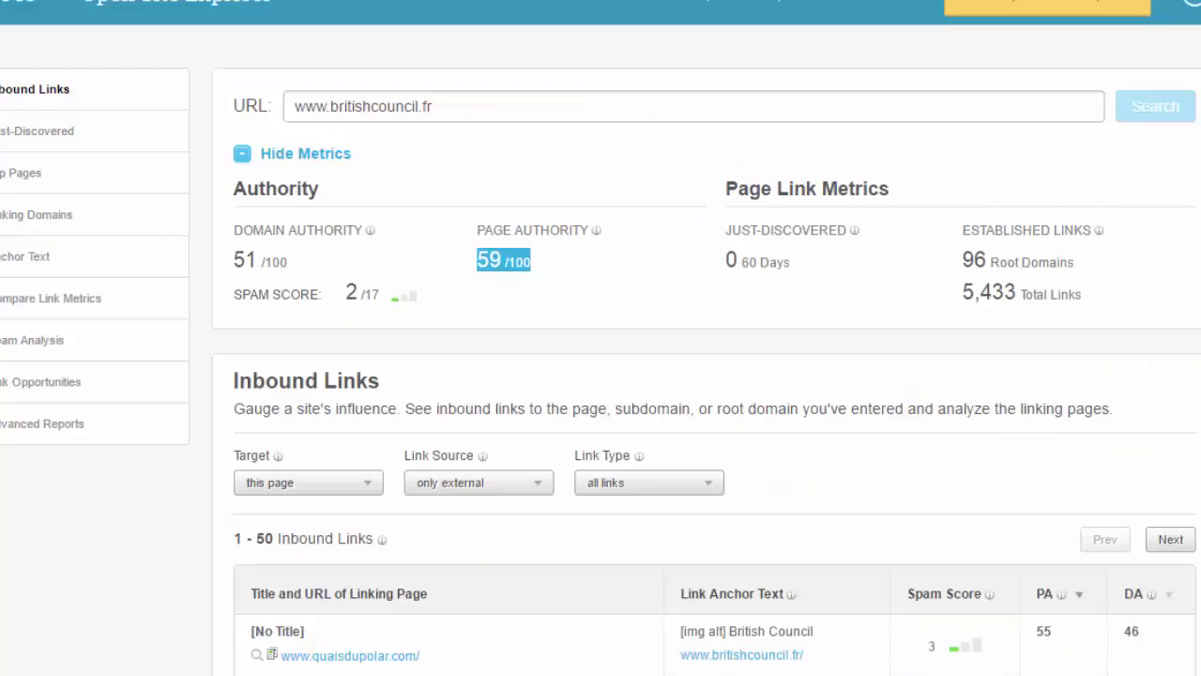
double_click(363, 107)
right_click(466, 102)
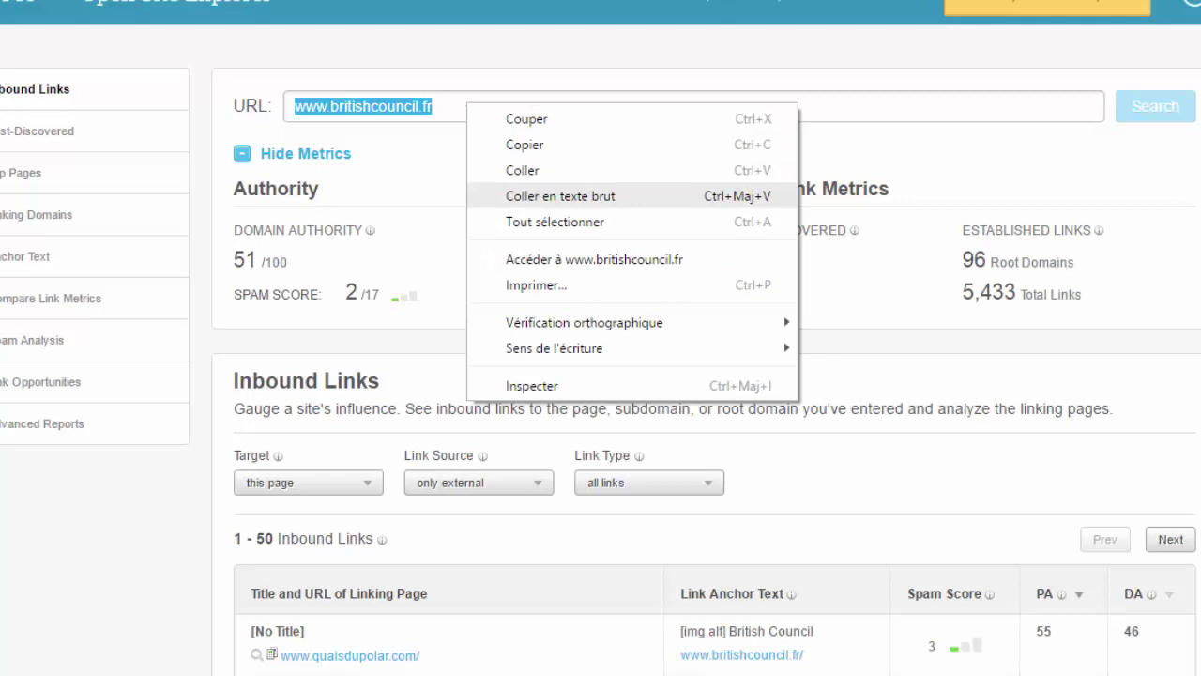
click(536, 196)
key(Return)
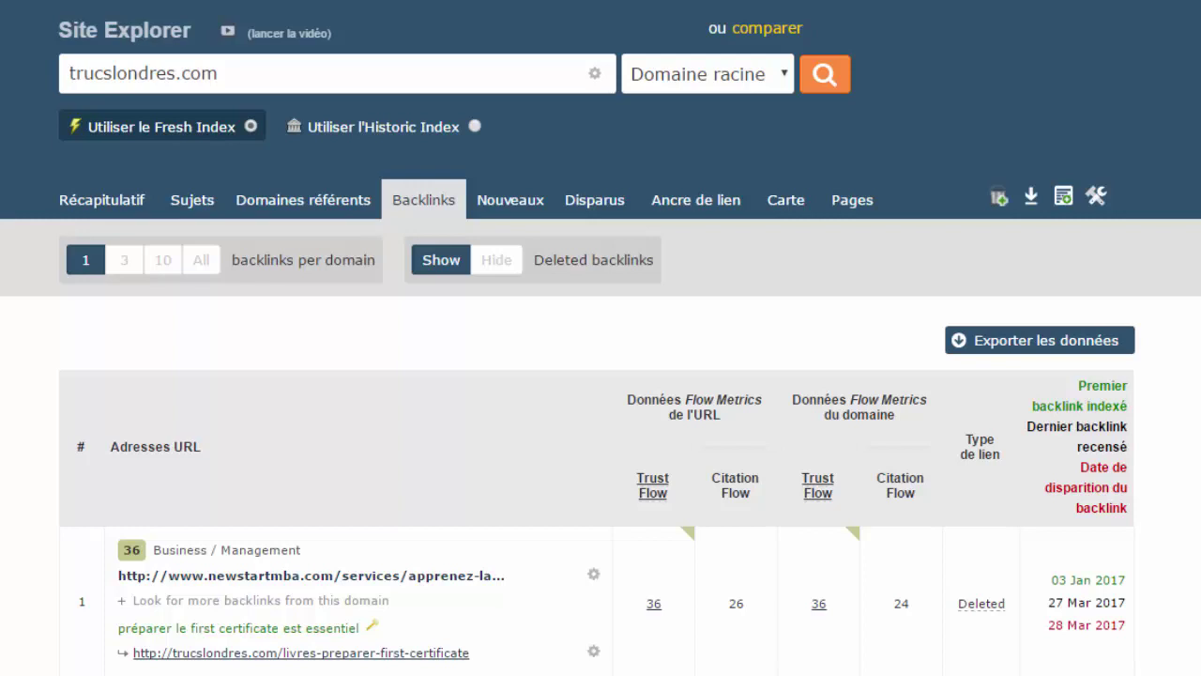
- Open the Majestic backlinks list of trucslondres.com and examine the topics, anchors and flow metrics of its strongest links
scroll(601, 375, down, 2)
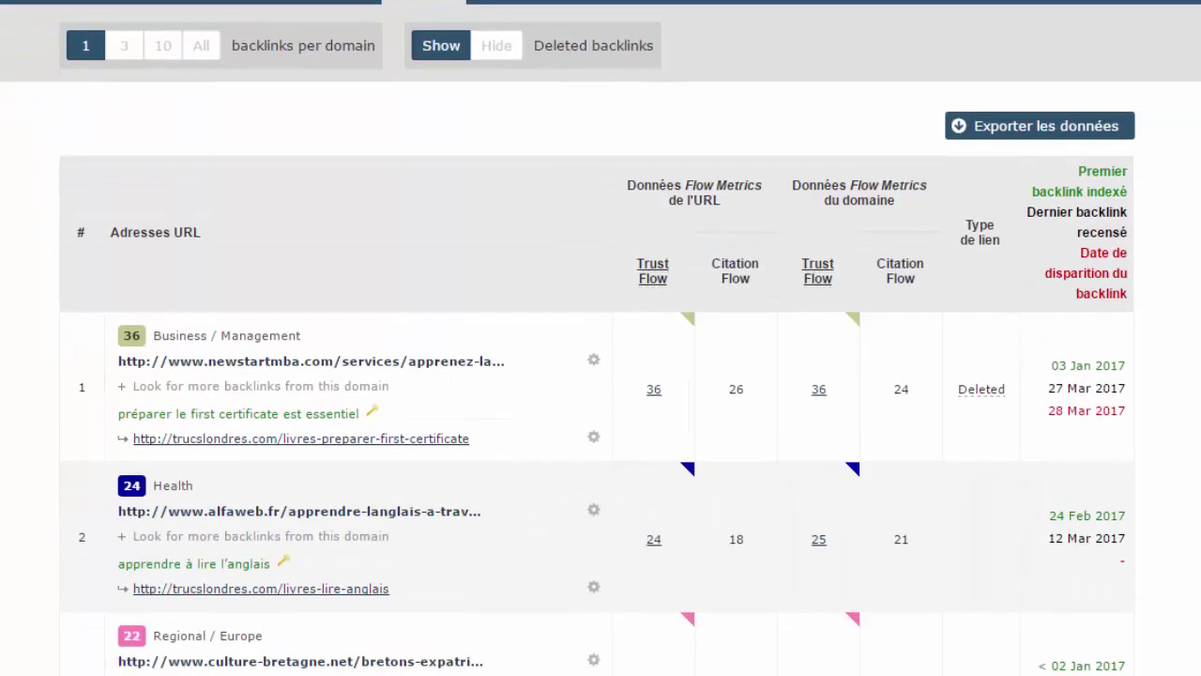
scroll(601, 376, down, 2)
scroll(601, 375, down, 1)
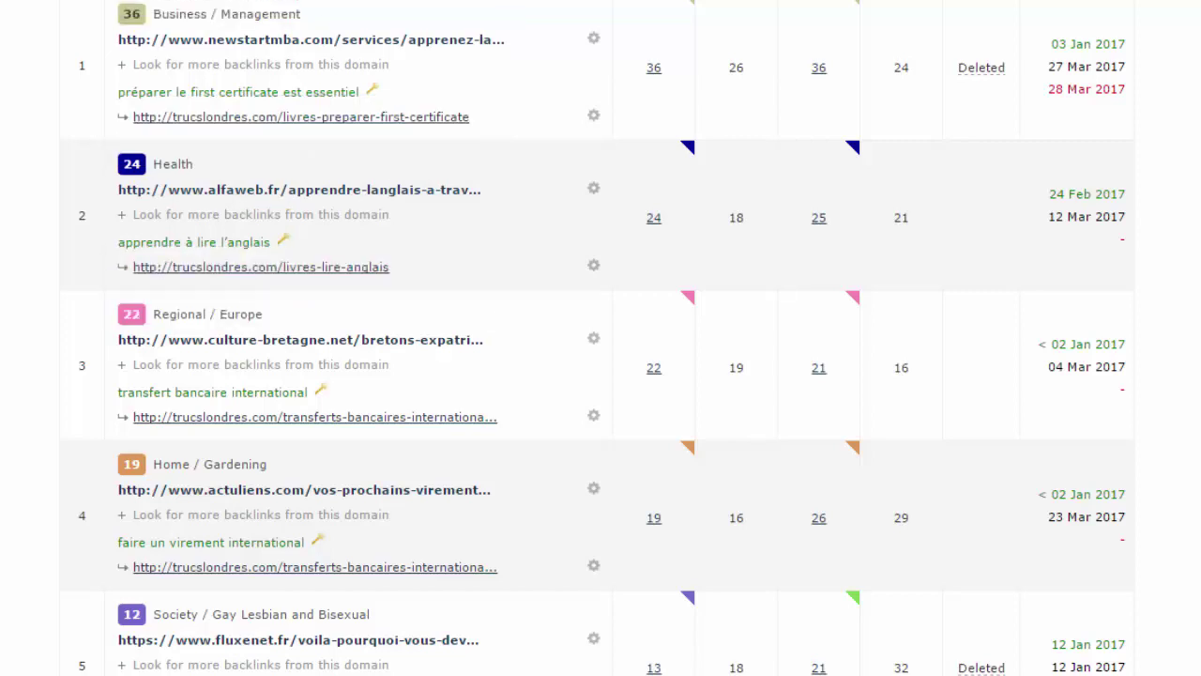
scroll(601, 338, up, 6)
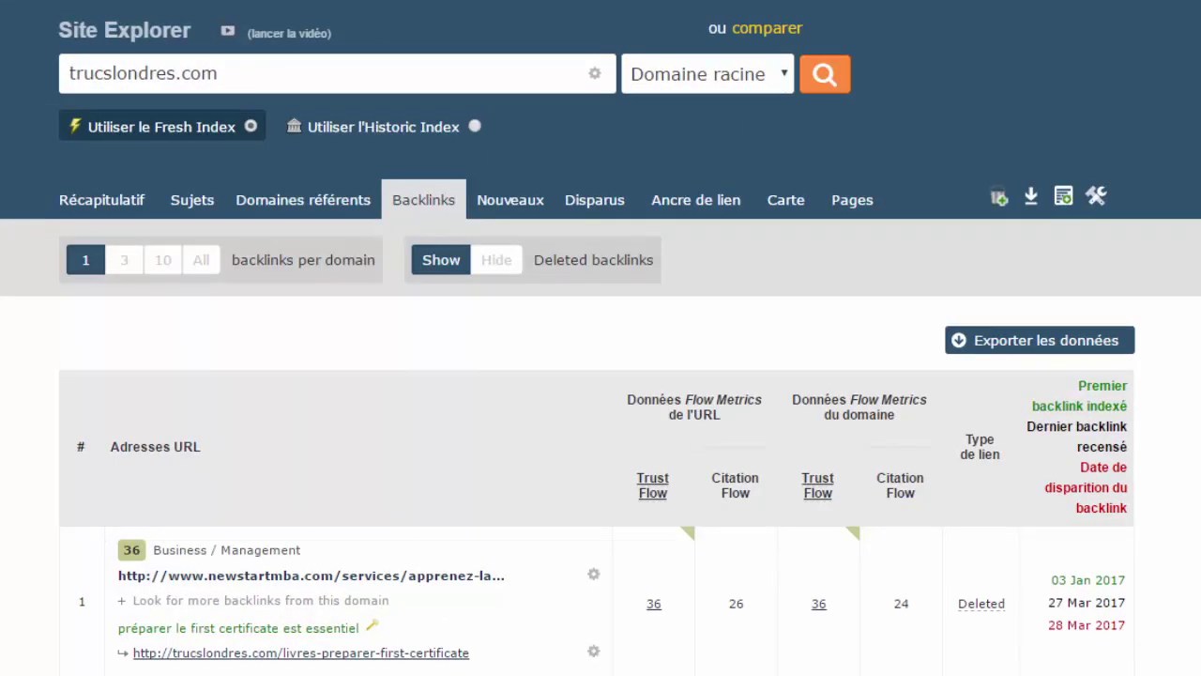
- Go through the trucslondres.com backlinks down to about the 45th entry, checking linking sites, anchors, Trust Flow and link types
scroll(601, 338, down, 7)
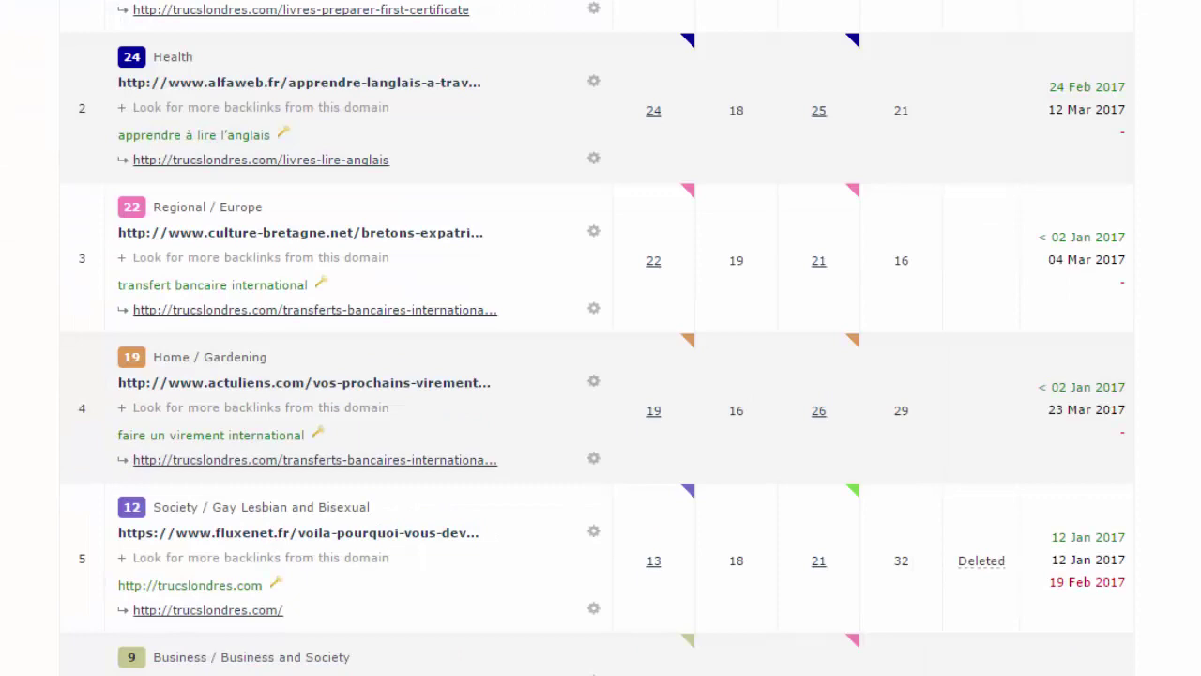
scroll(601, 338, down, 5)
scroll(600, 338, down, 4)
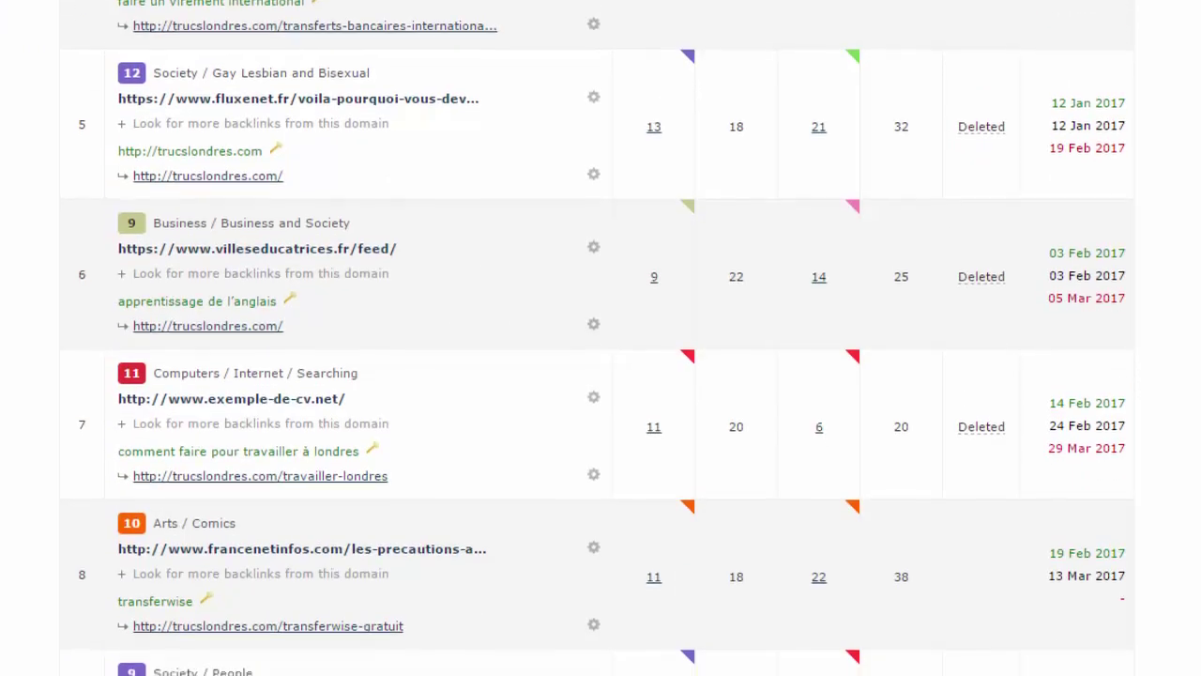
scroll(601, 338, down, 5)
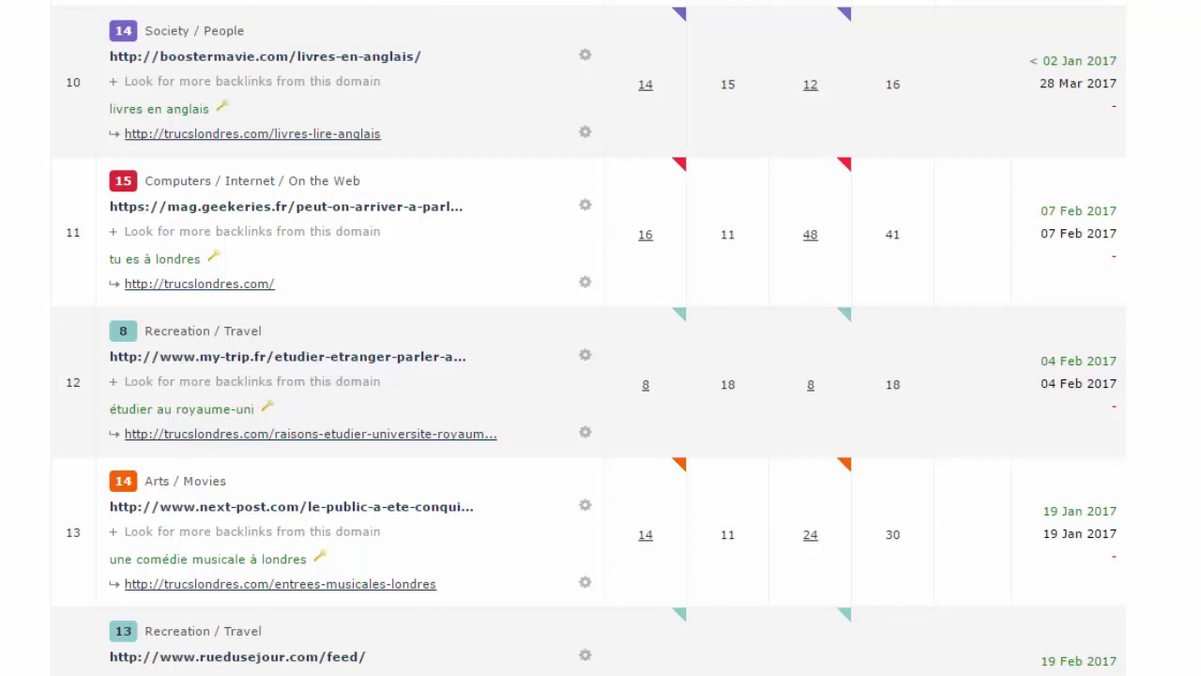
scroll(589, 337, down, 2)
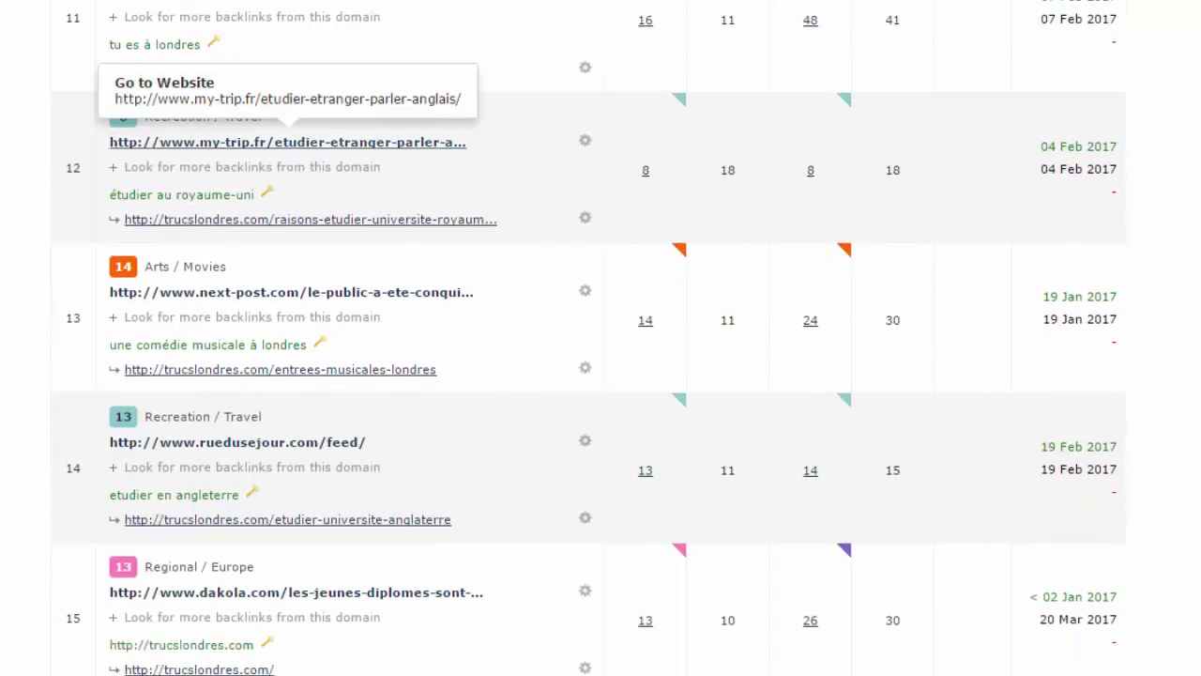
scroll(589, 338, down, 3)
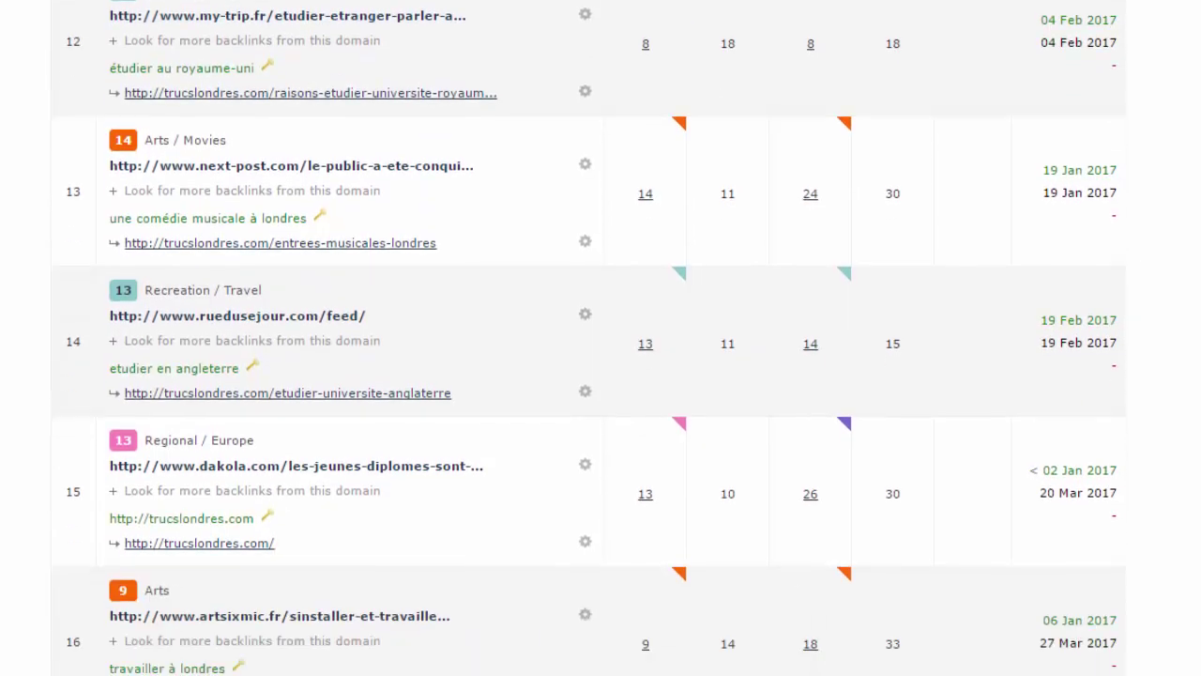
scroll(588, 338, down, 3)
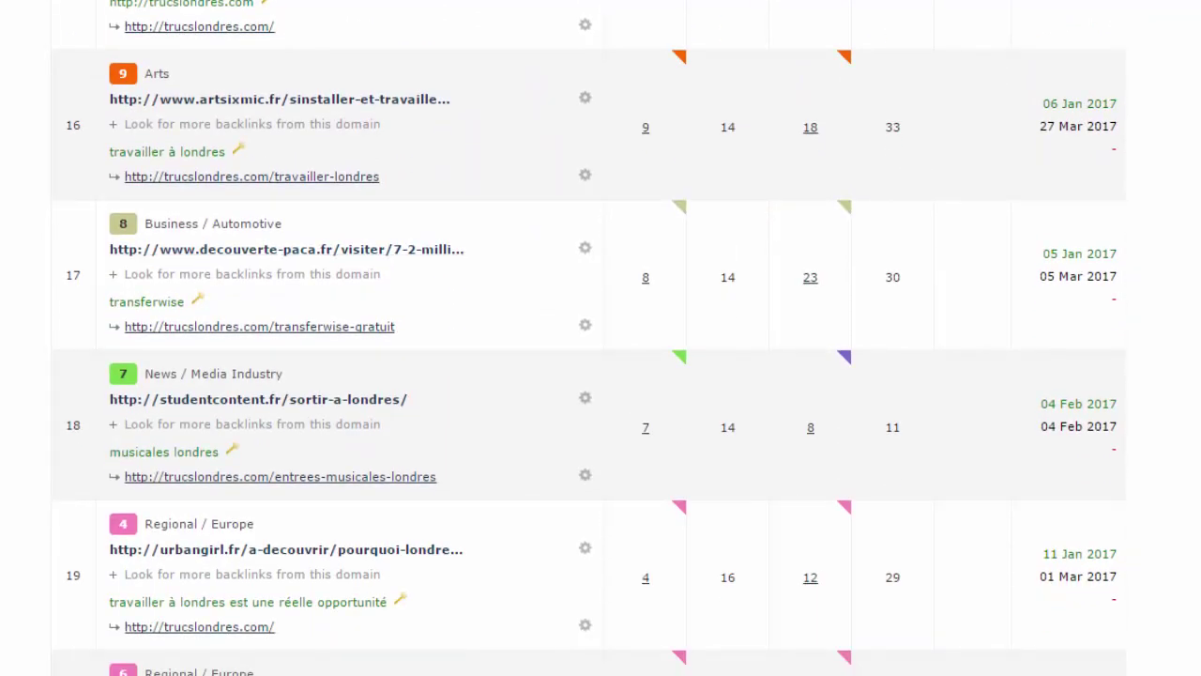
scroll(589, 338, down, 2)
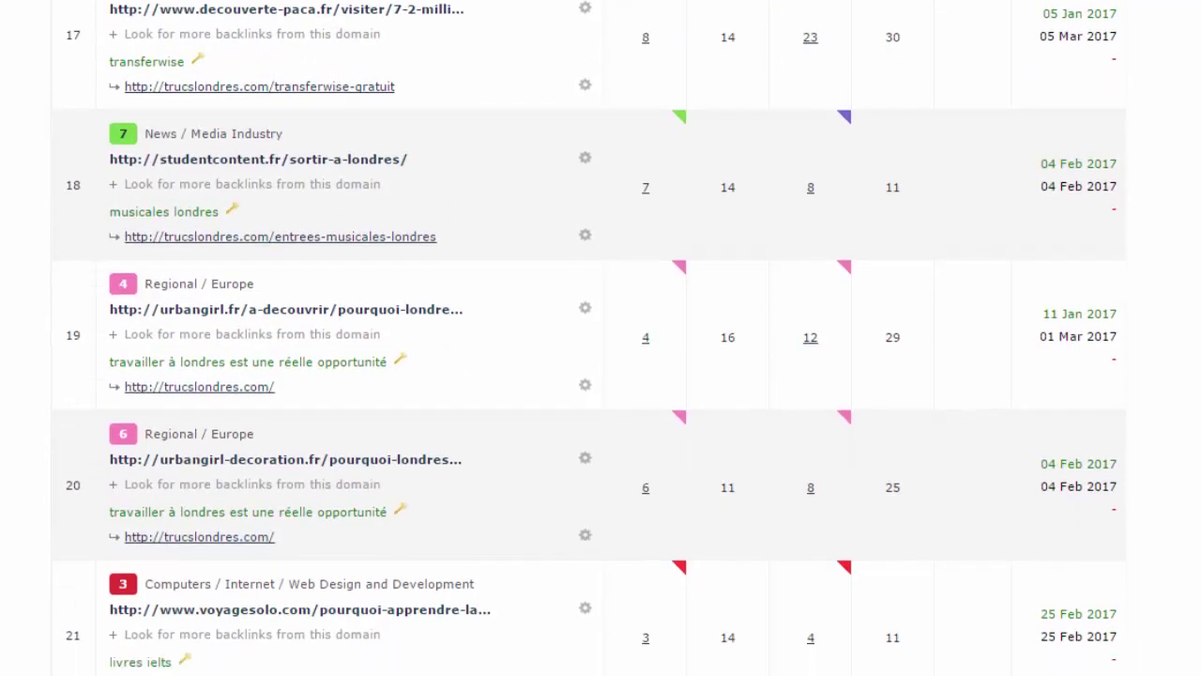
scroll(589, 338, down, 3)
scroll(589, 338, down, 3)
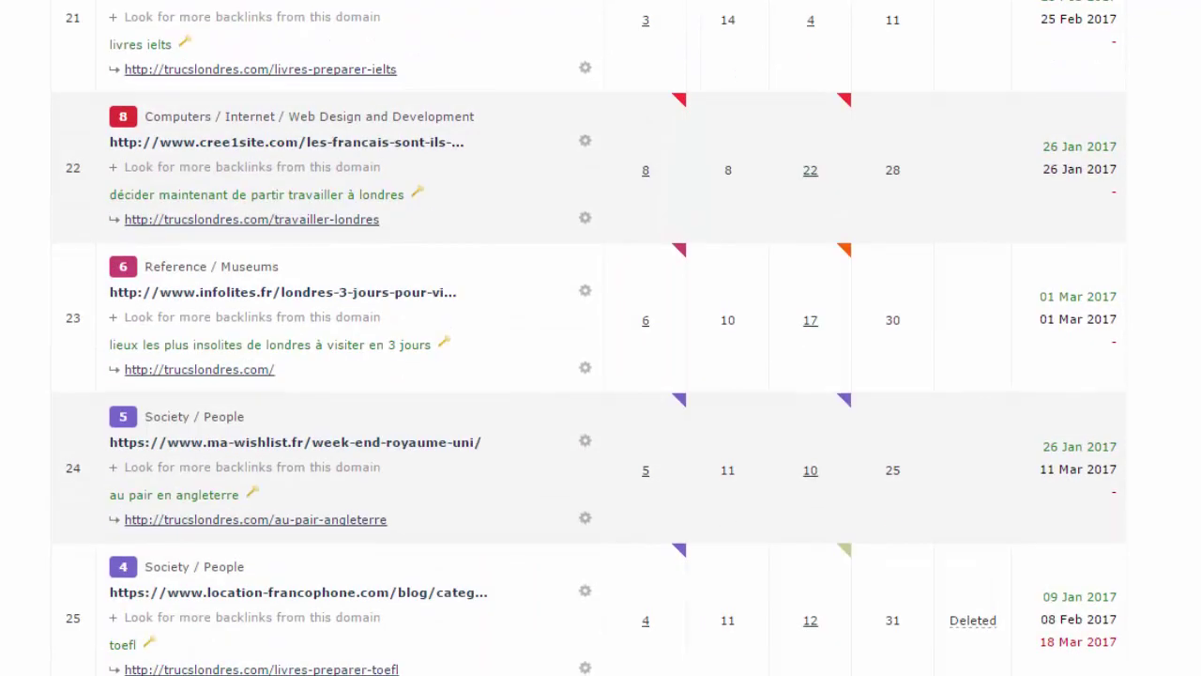
scroll(589, 338, down, 3)
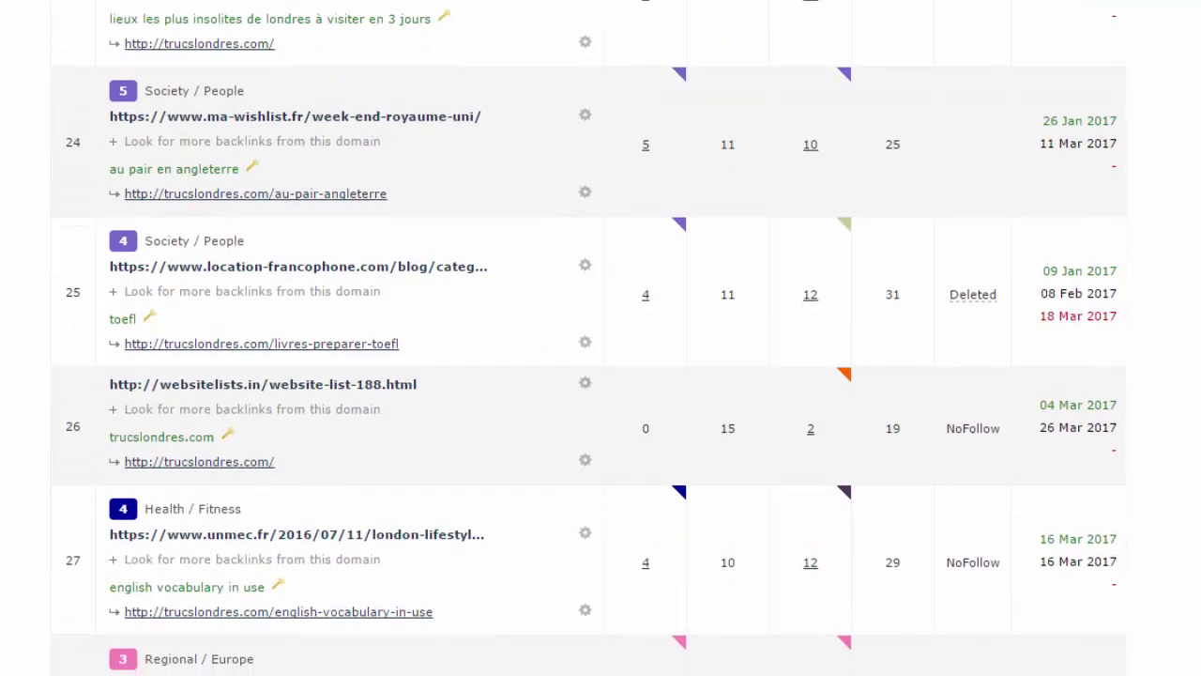
scroll(589, 338, down, 3)
scroll(588, 338, down, 4)
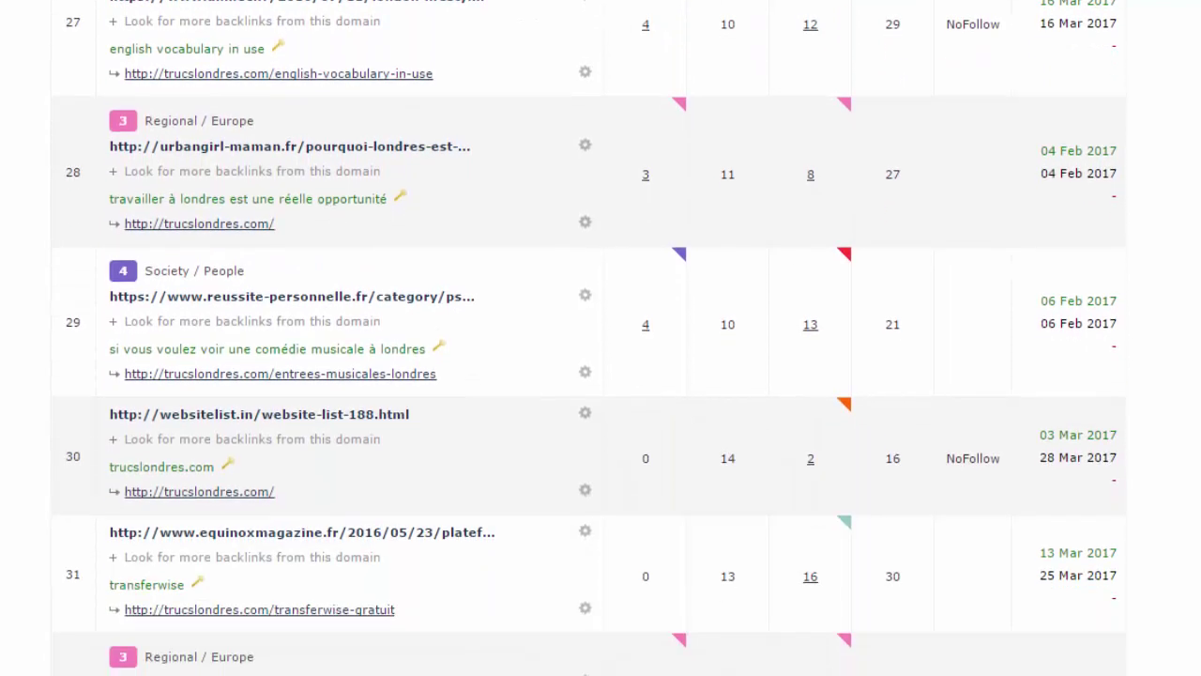
scroll(589, 338, down, 3)
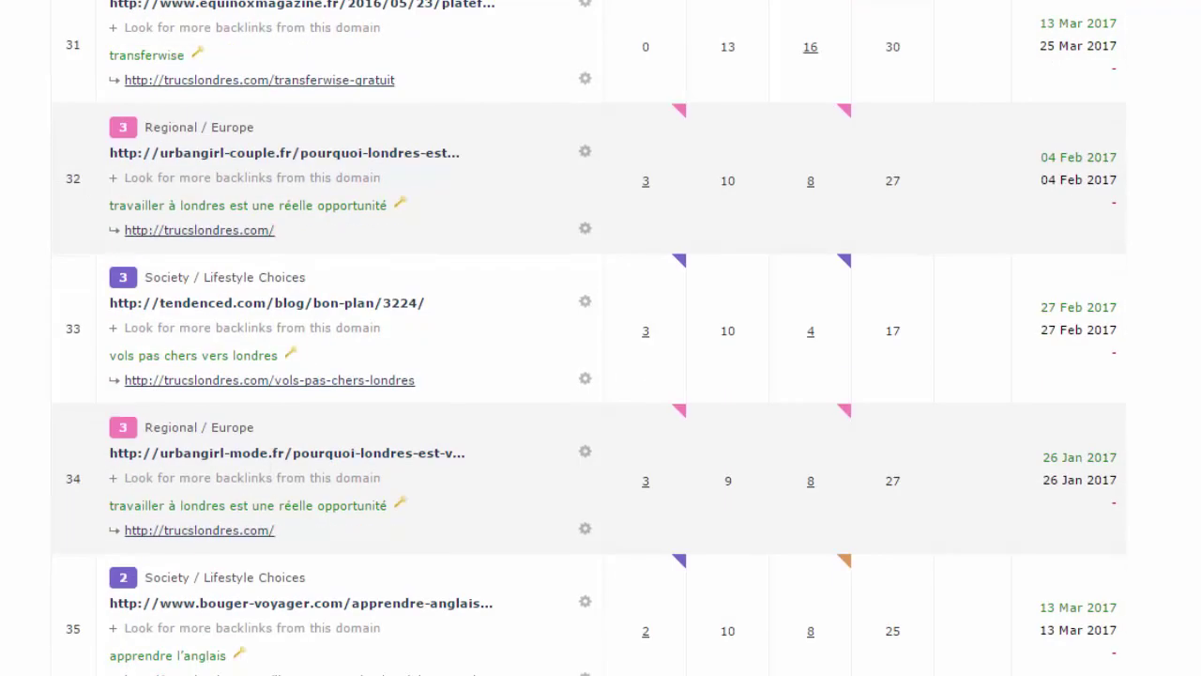
scroll(588, 338, down, 4)
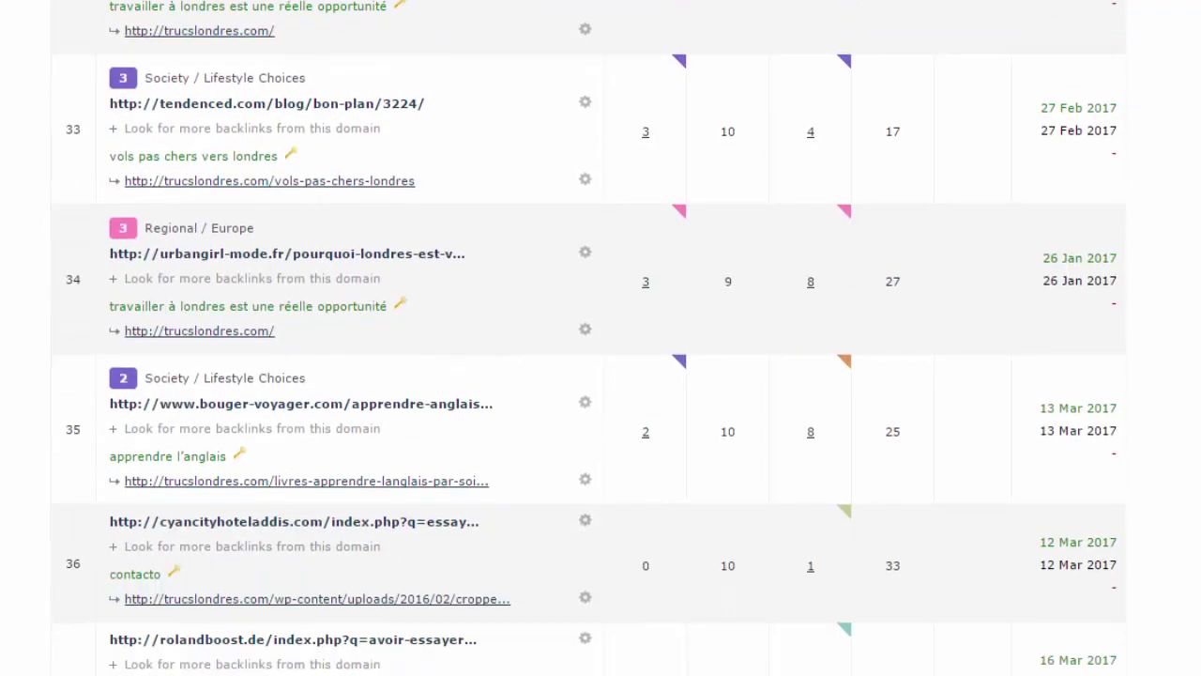
scroll(588, 338, down, 4)
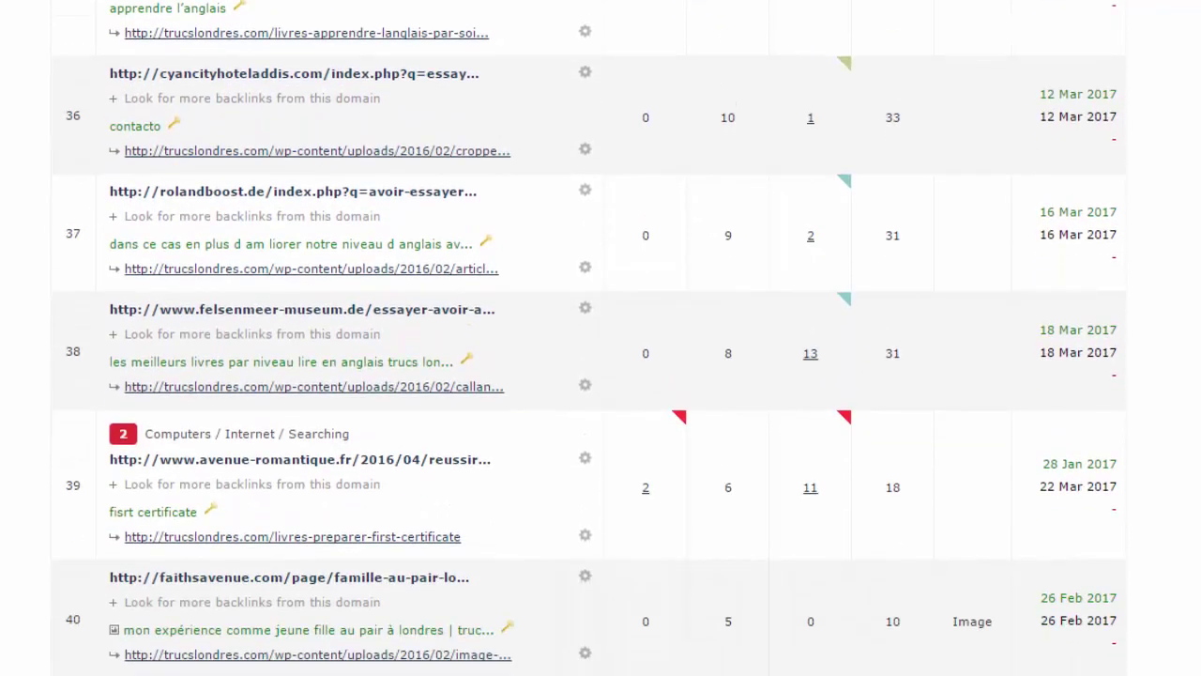
scroll(589, 338, down, 4)
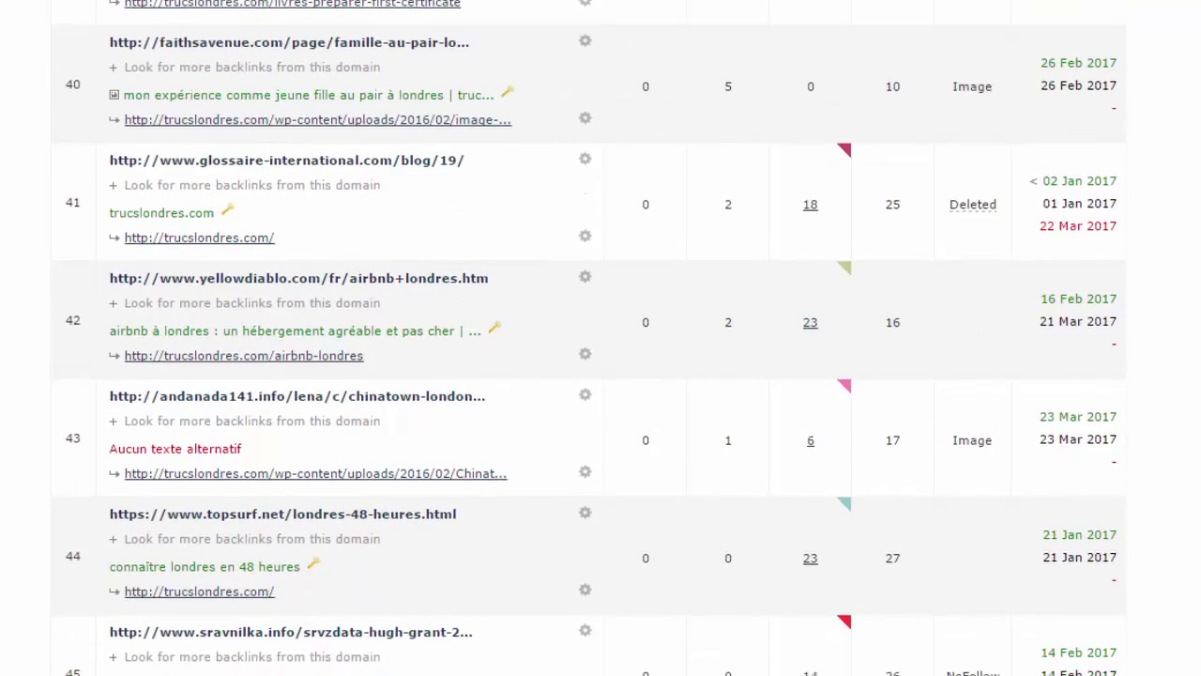
- Examine the last trucslondres.com backlinks on the first results page, entries 41 to 50, for linking sites, anchors and flow metrics
scroll(588, 338, down, 6)
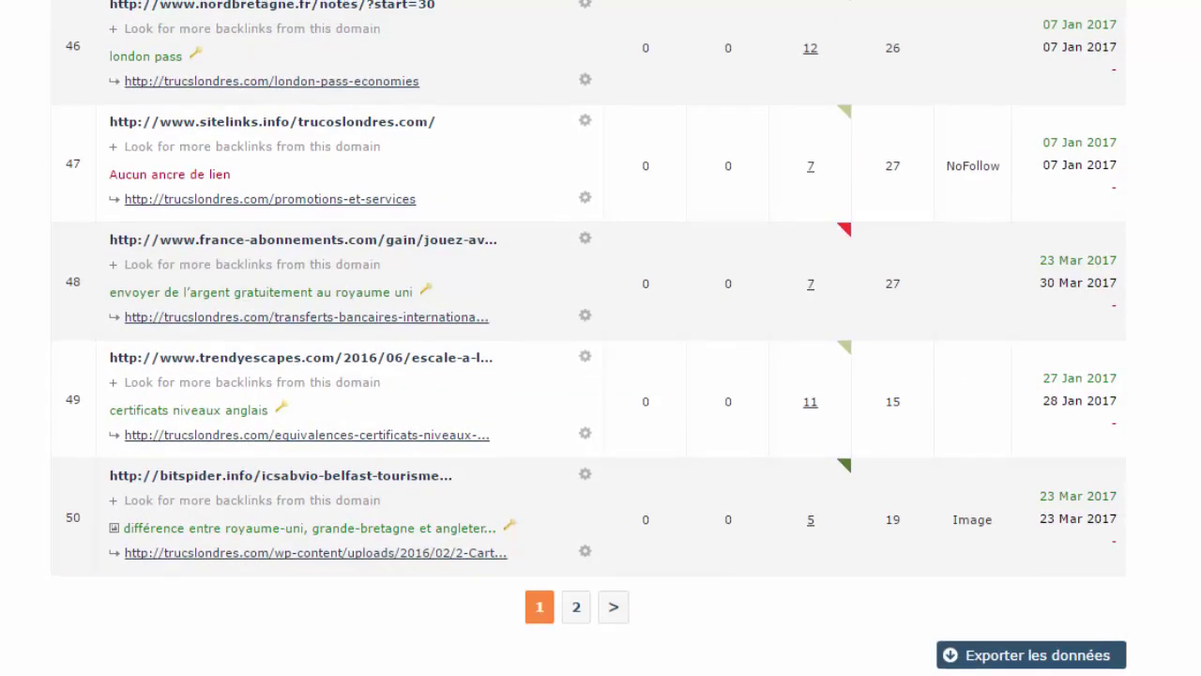
scroll(588, 338, up, 6)
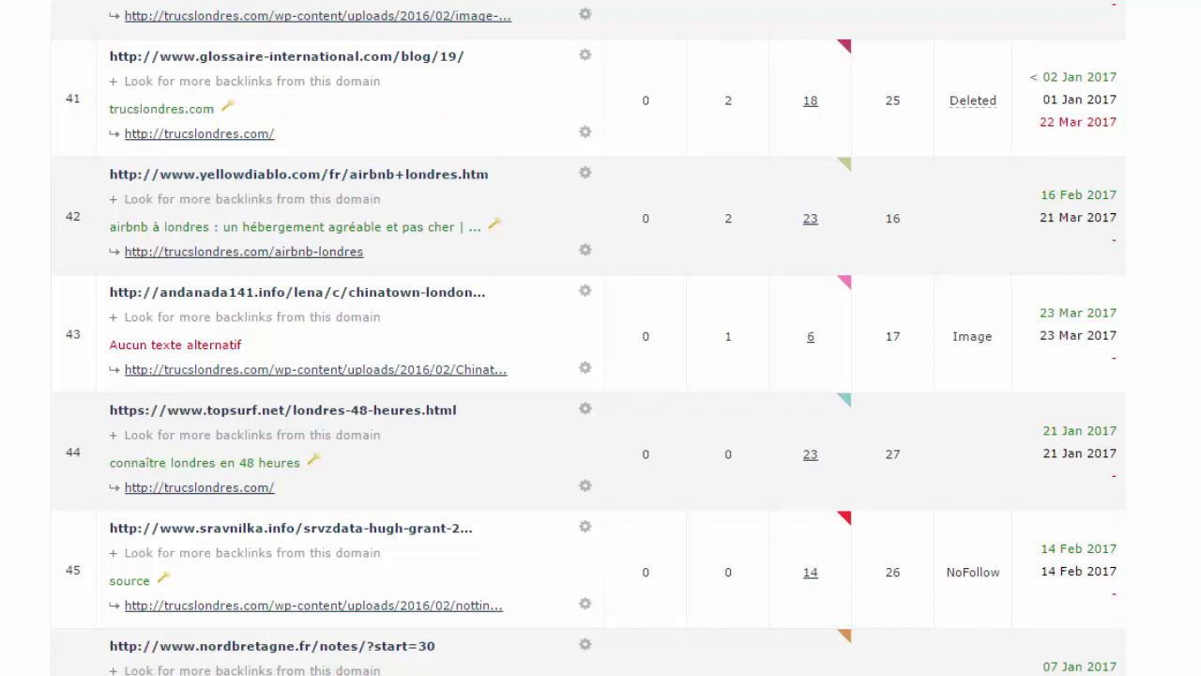
scroll(601, 338, down, 4)
scroll(600, 338, up, 4)
- Review the trucslondres.com backlinks from about entry 40 back to the first ones, checking topics and relevance to "apprendre l'anglais"
scroll(590, 338, up, 20)
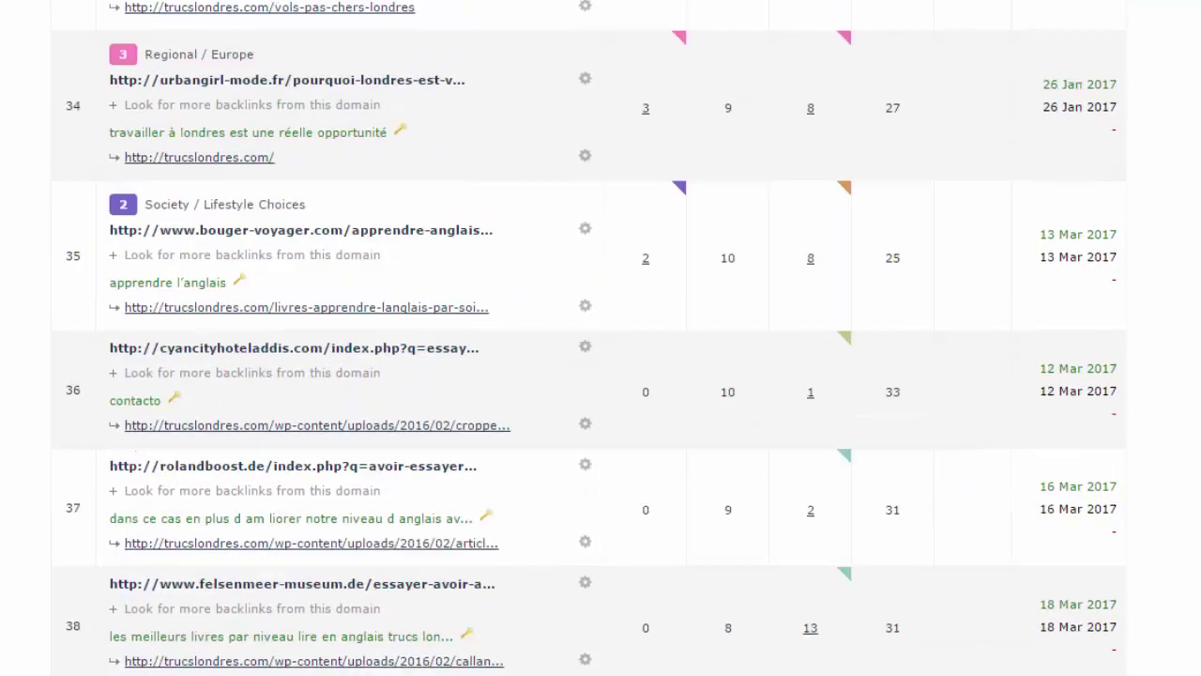
scroll(600, 338, up, 20)
scroll(600, 338, up, 18)
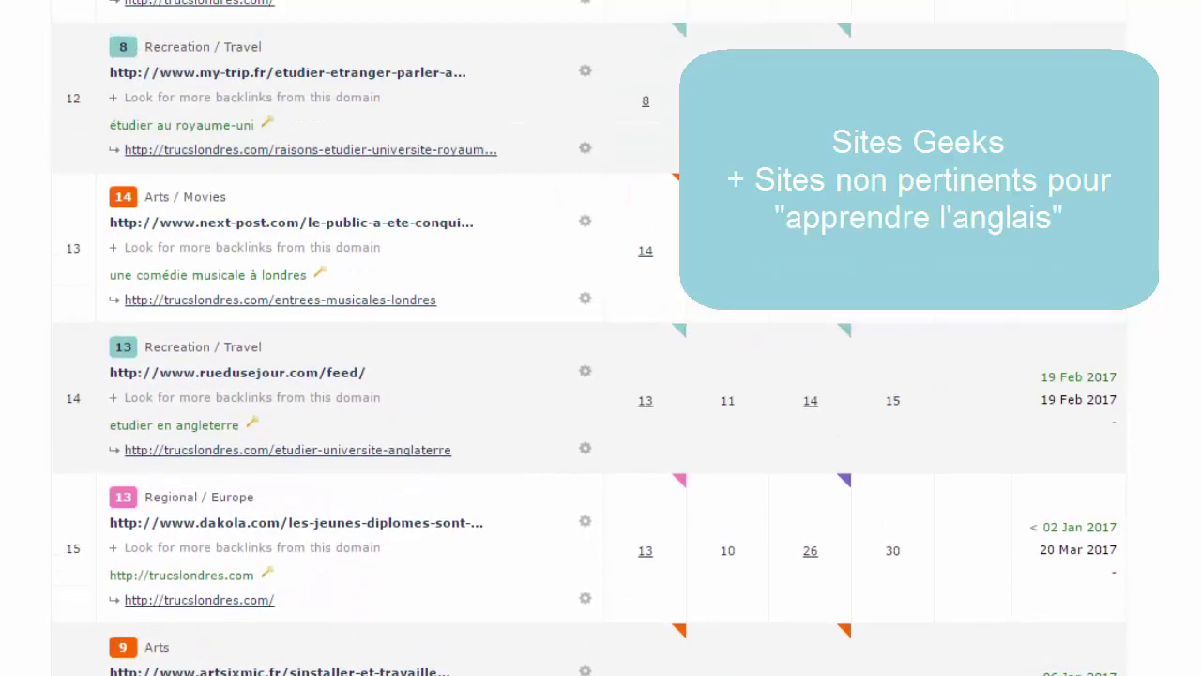
scroll(601, 338, up, 6)
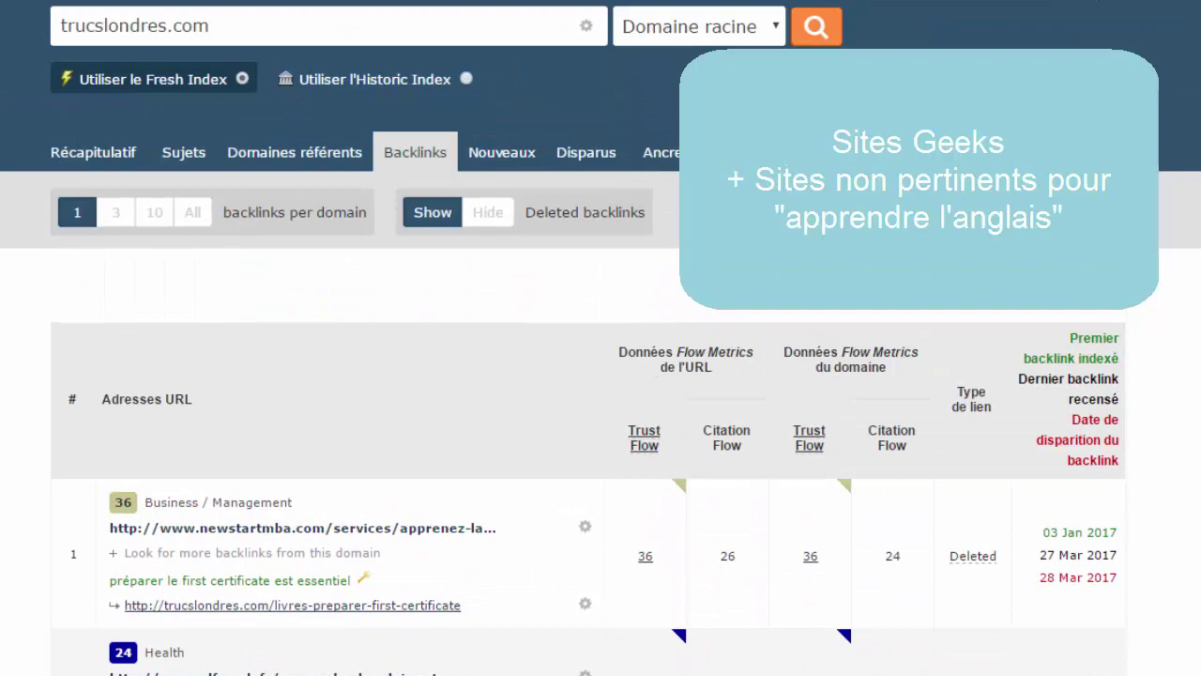
scroll(600, 338, down, 5)
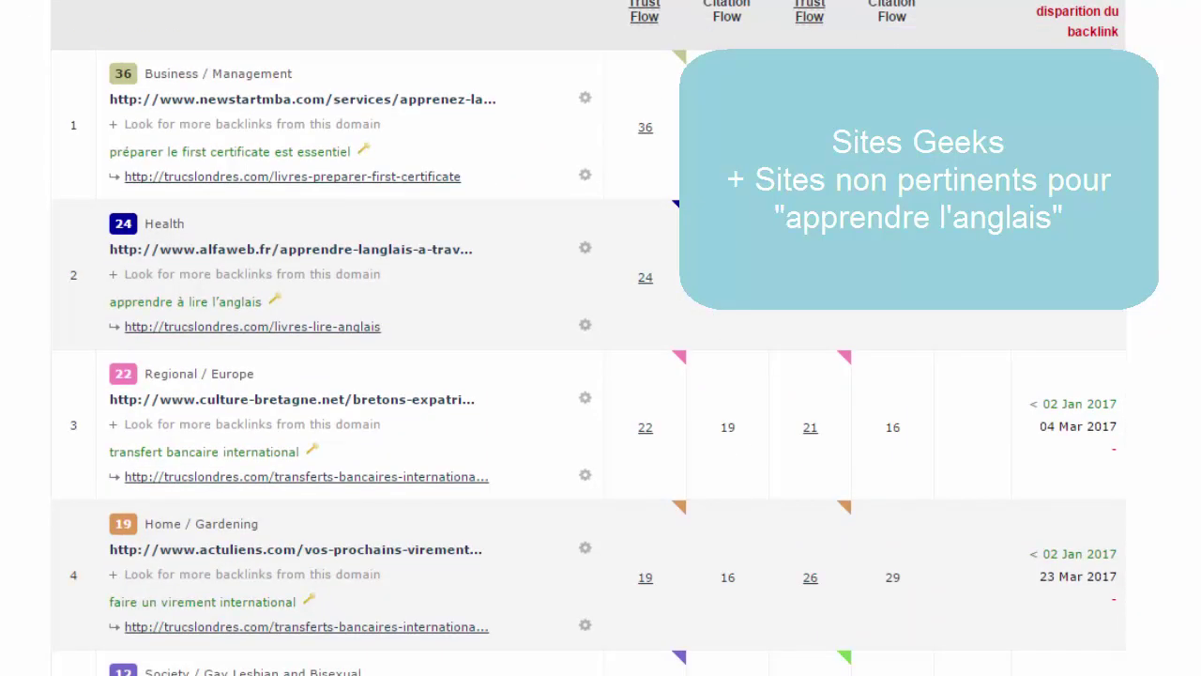
- Reopen the Majestic summary of trucslondres.com and examine its Trust Flow, topical breakdown and backlink and referring-domain figures
scroll(601, 338, up, 6)
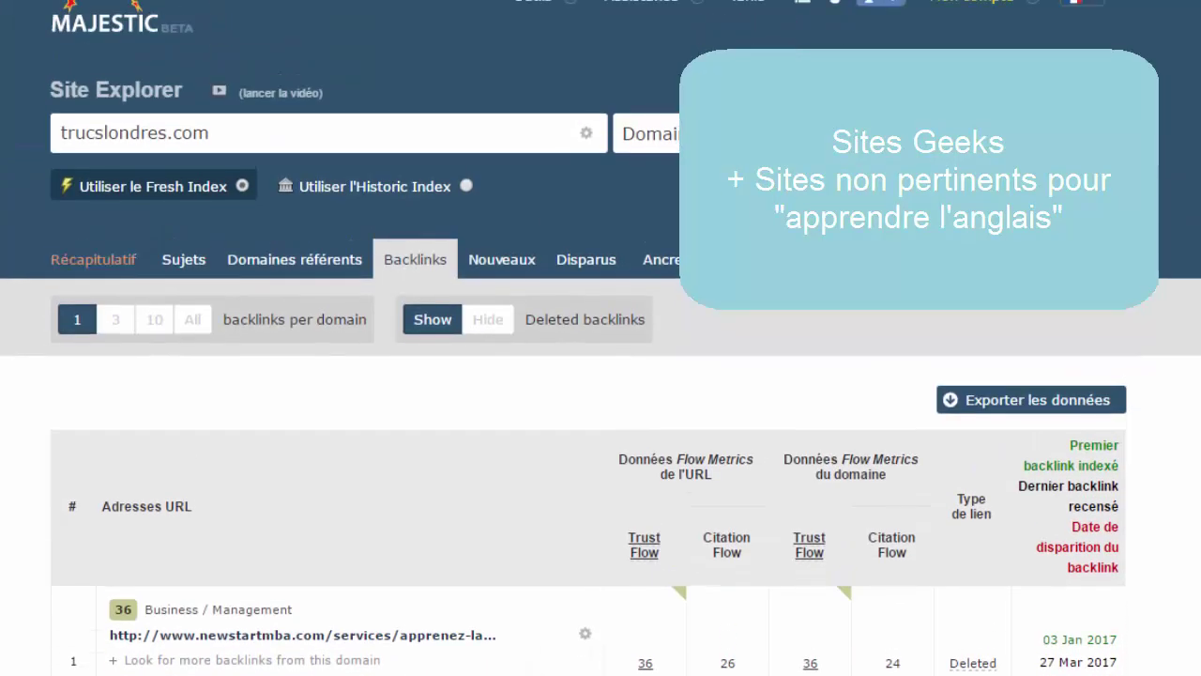
click(93, 260)
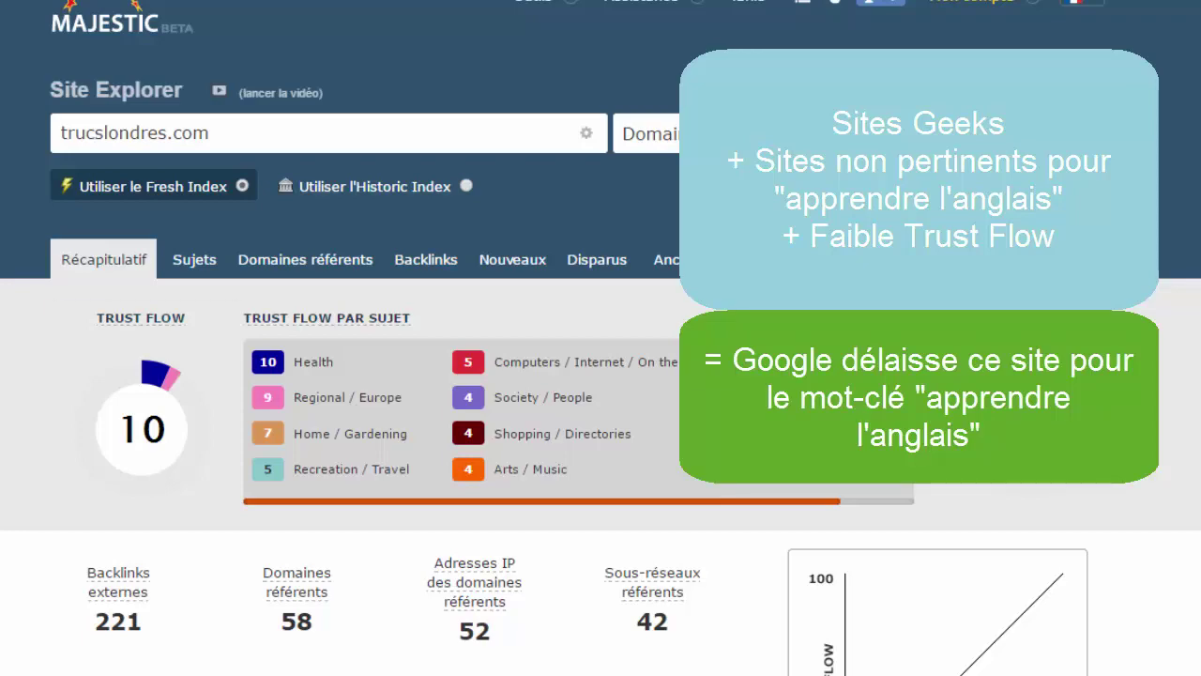
scroll(601, 338, down, 10)
scroll(601, 337, up, 10)
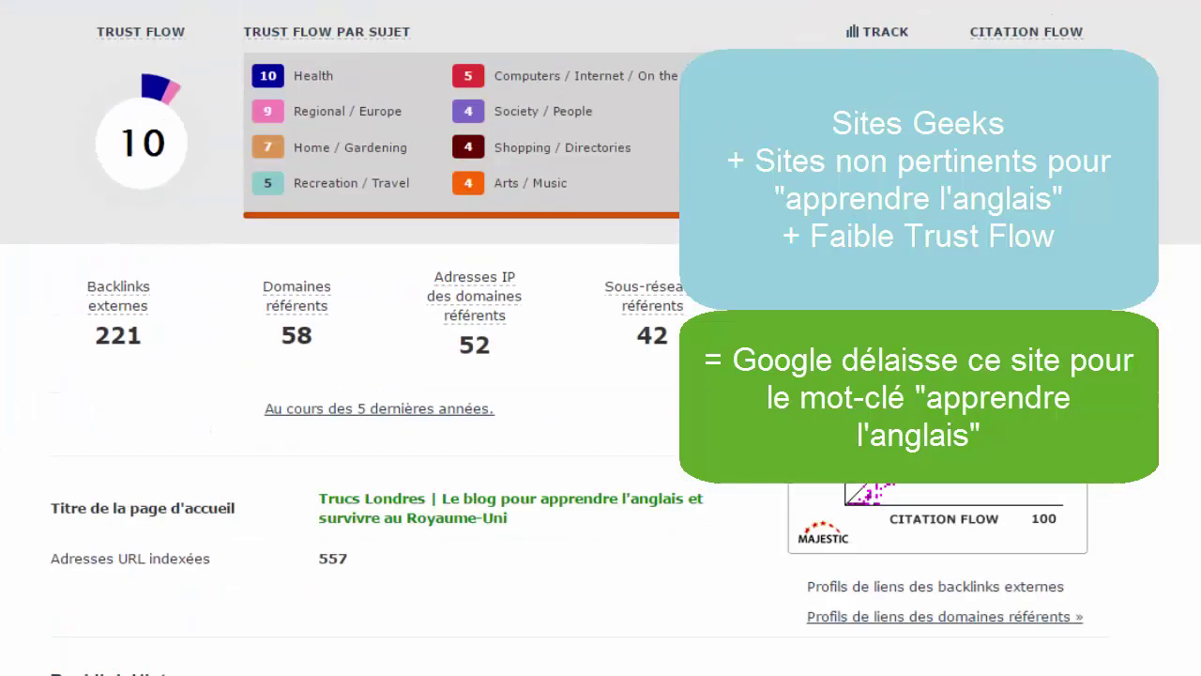